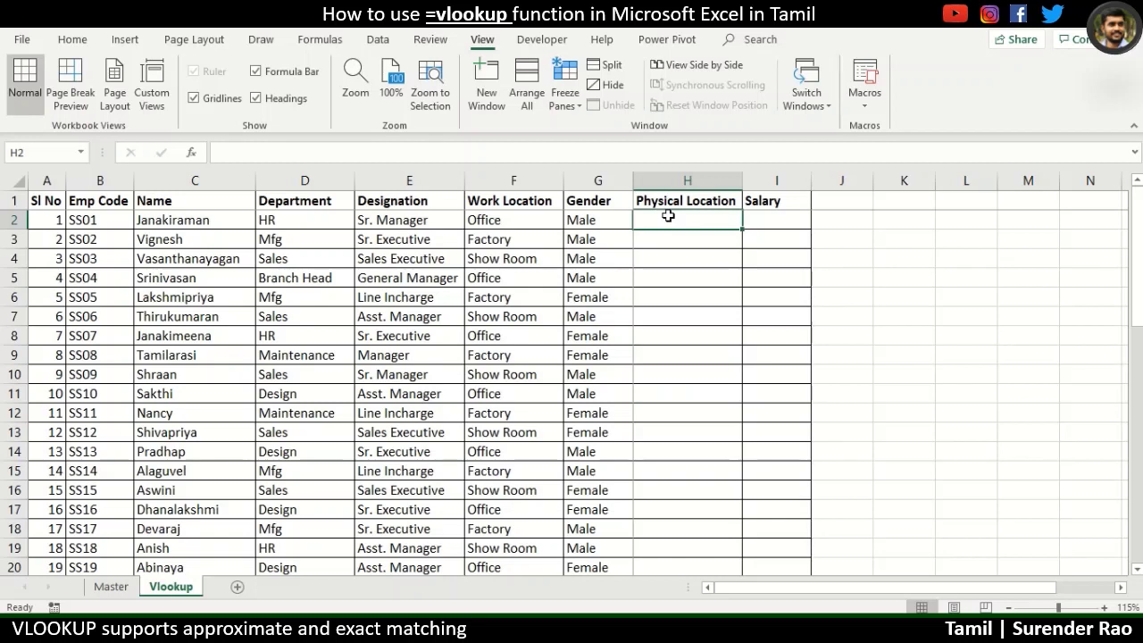
left_click(613, 221)
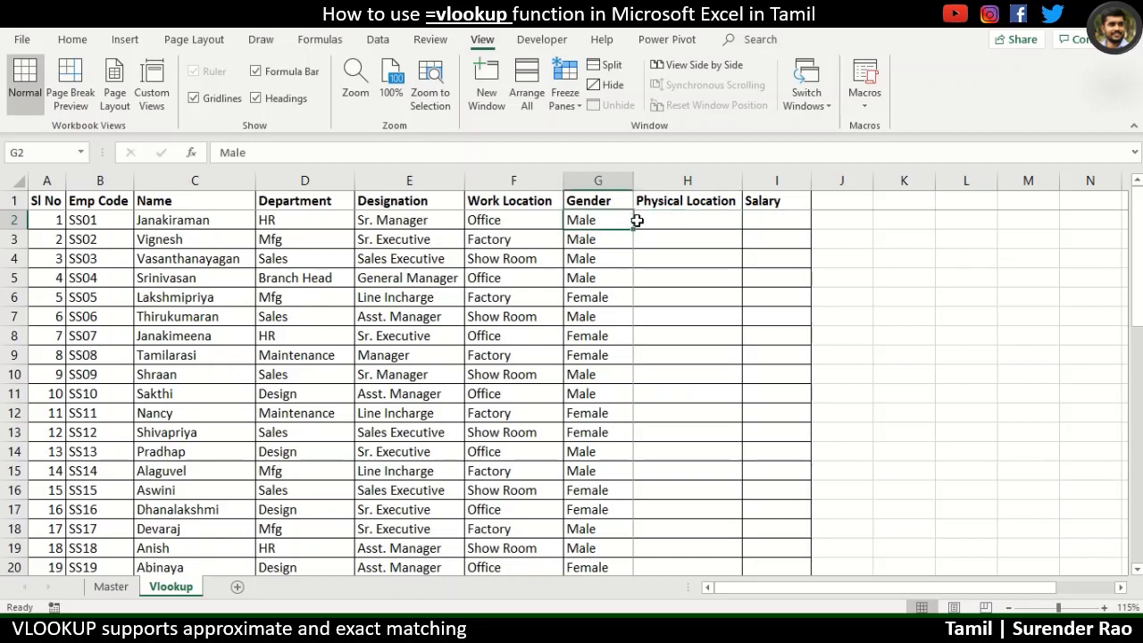
left_click(642, 220)
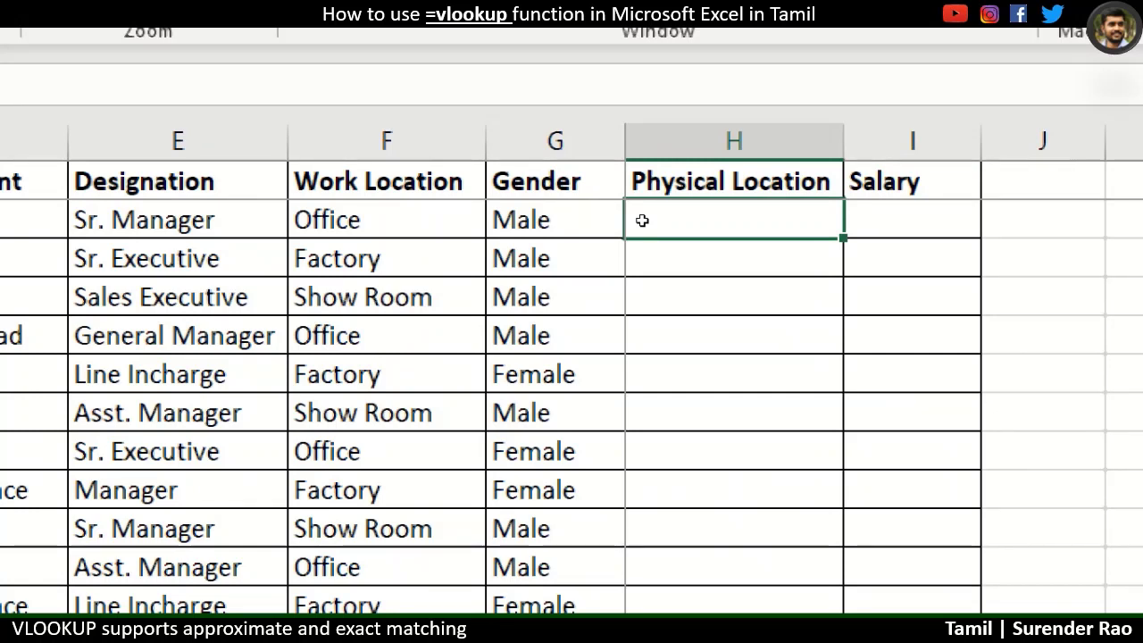
Begin H2's formula as =vlookup(B2, using the first employee code as lookup value
type("=v")
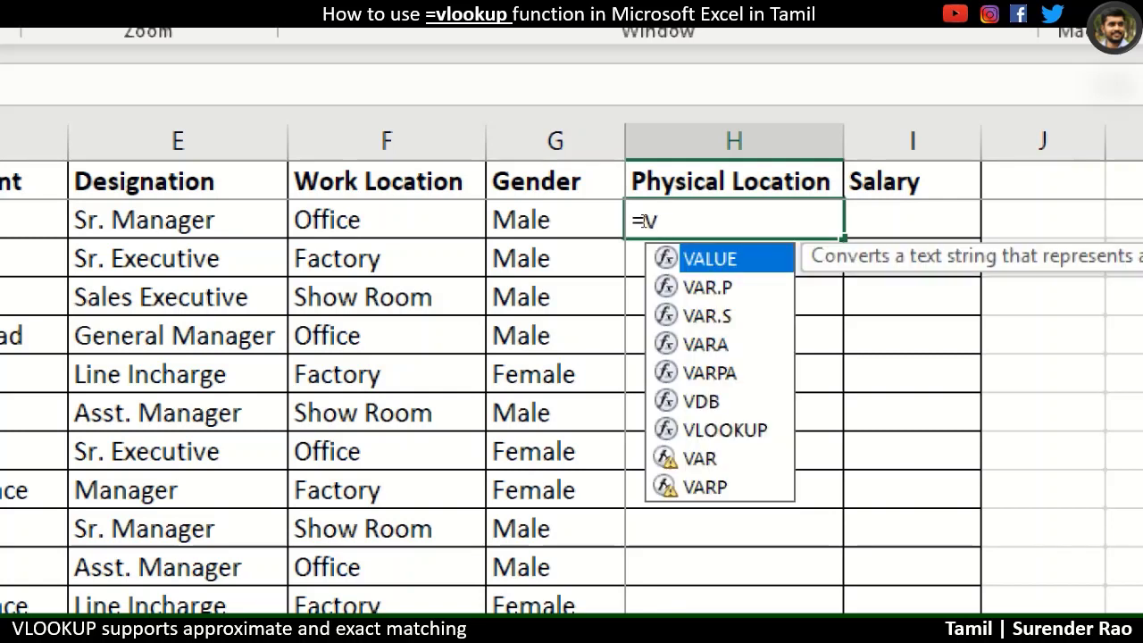
type("lookup")
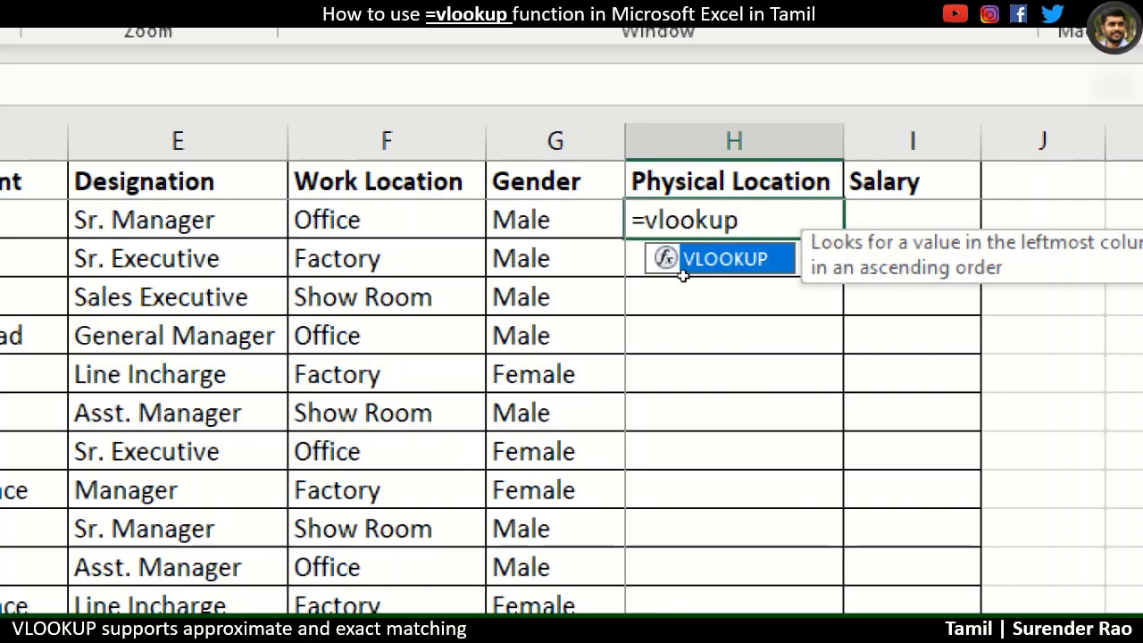
type("(")
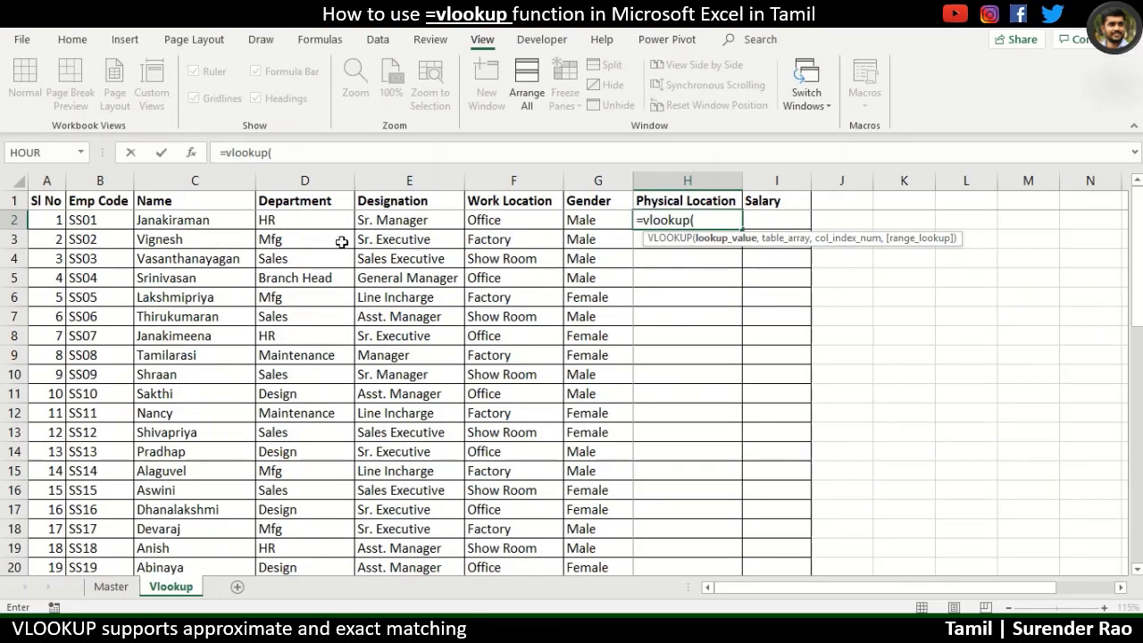
left_click(106, 219)
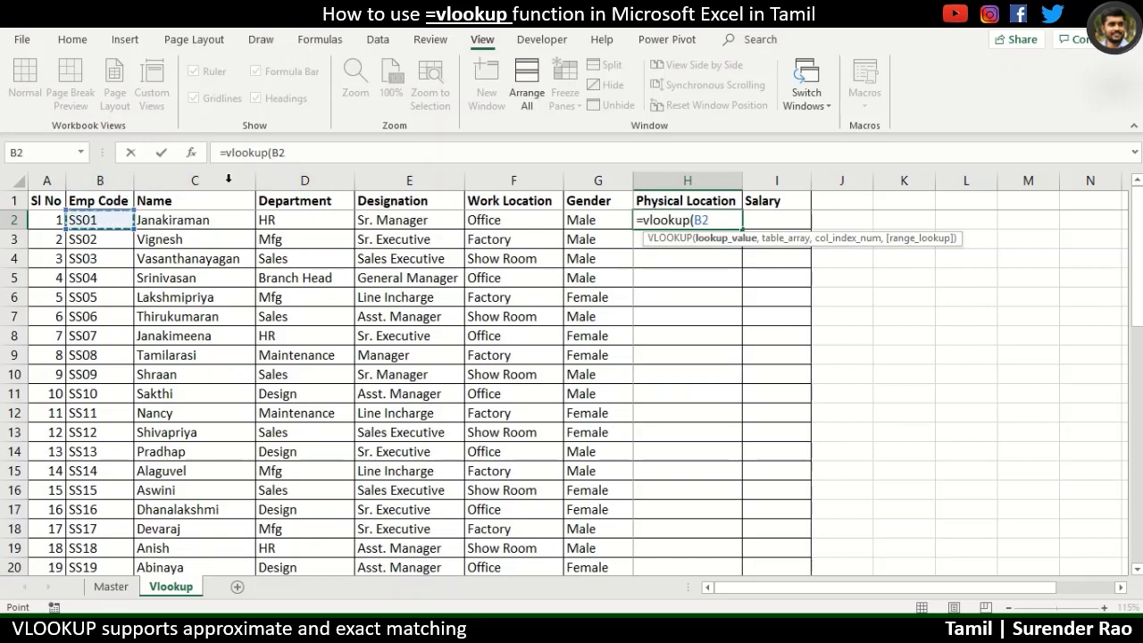
type(",")
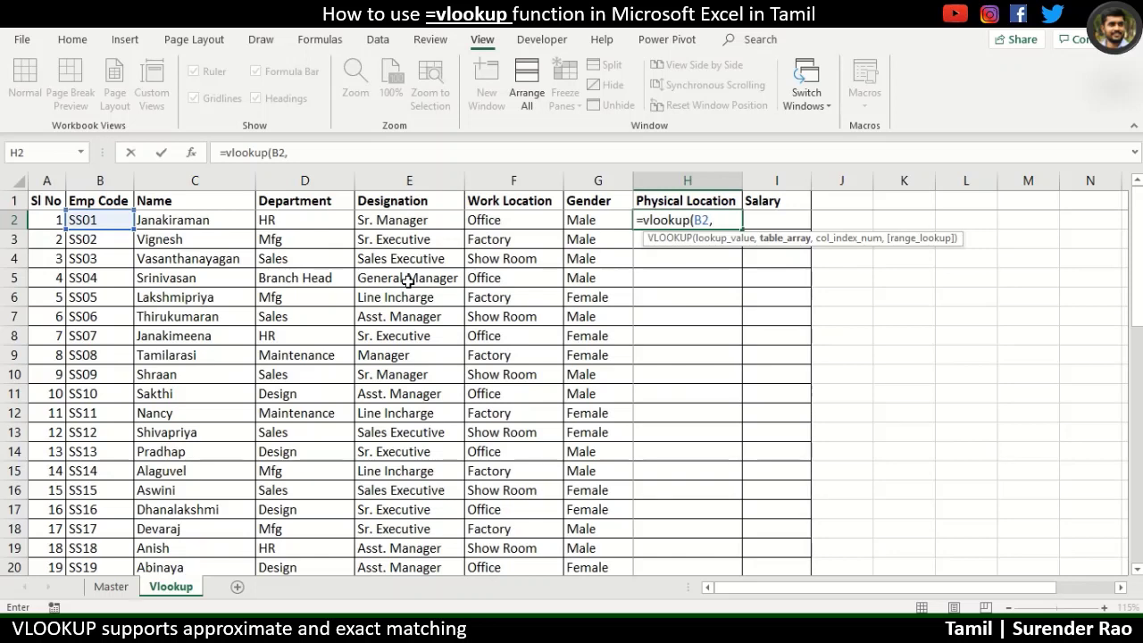
Point H2's lookup at Location.xlsx range $B$2:$D$42, returning column 3 with exact match 0
key("alt+Tab")
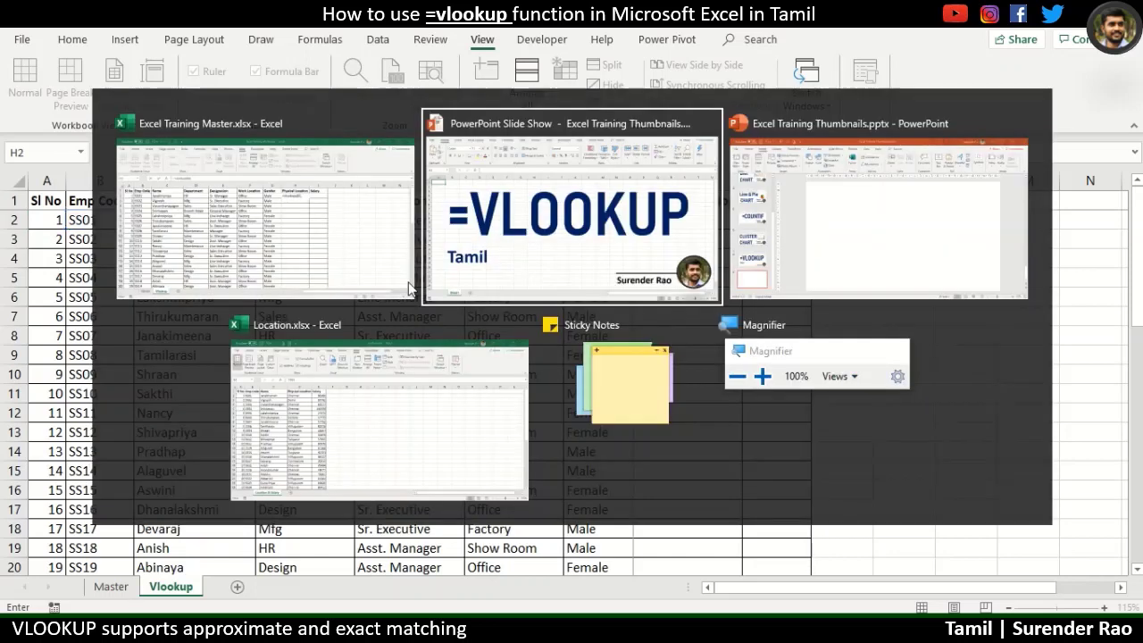
key("alt+Tab")
key("alt+Tab")
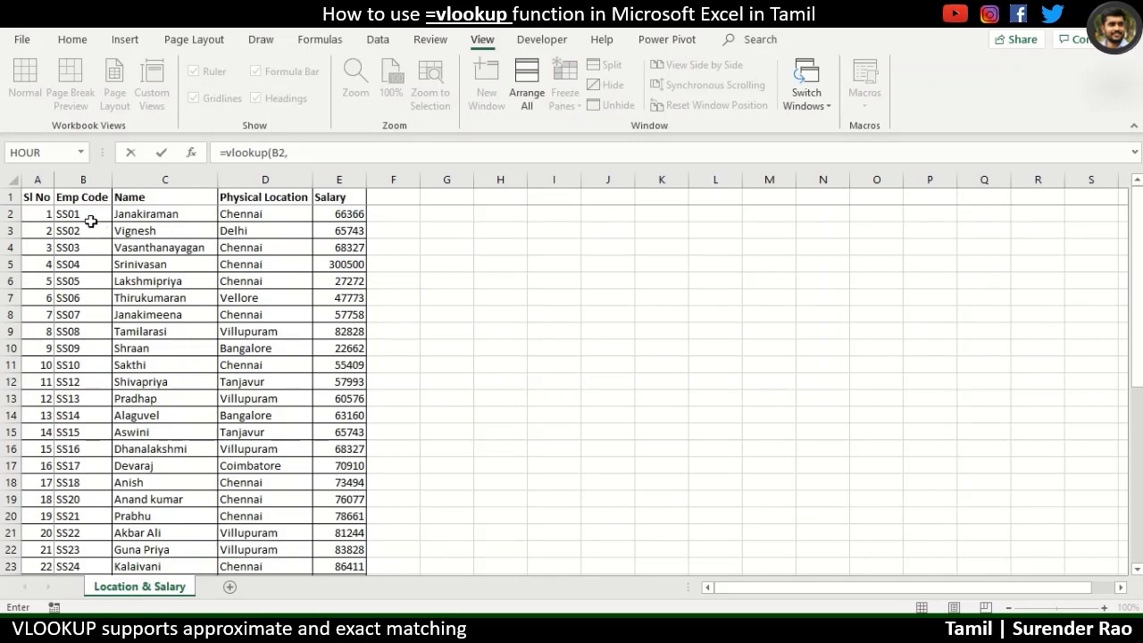
left_click(89, 214)
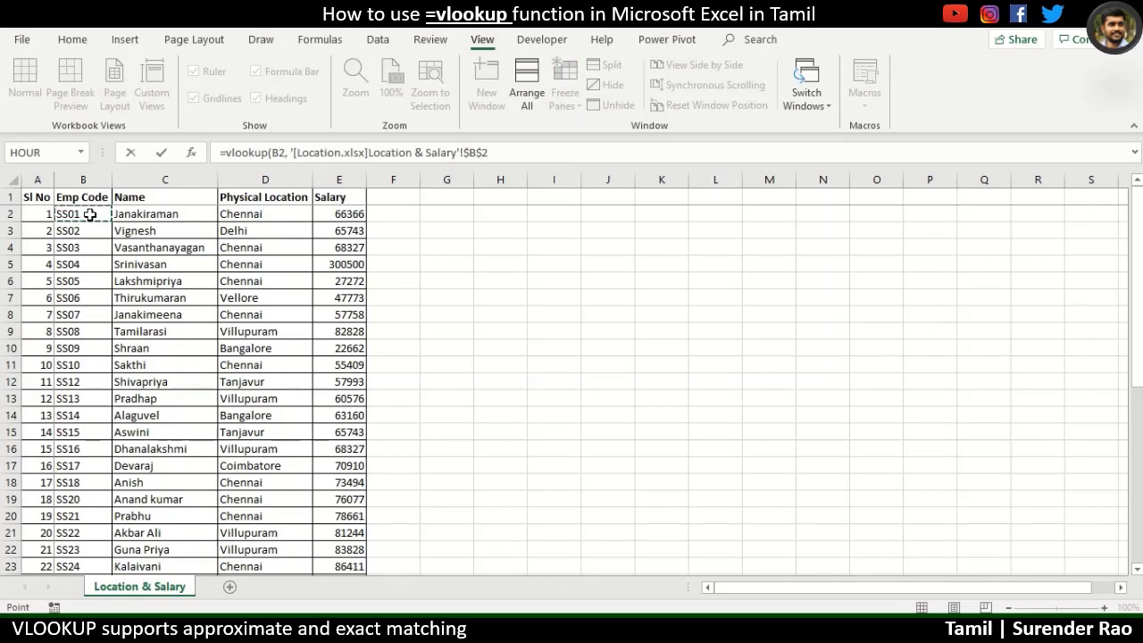
left_click_drag(89, 214, 295, 214)
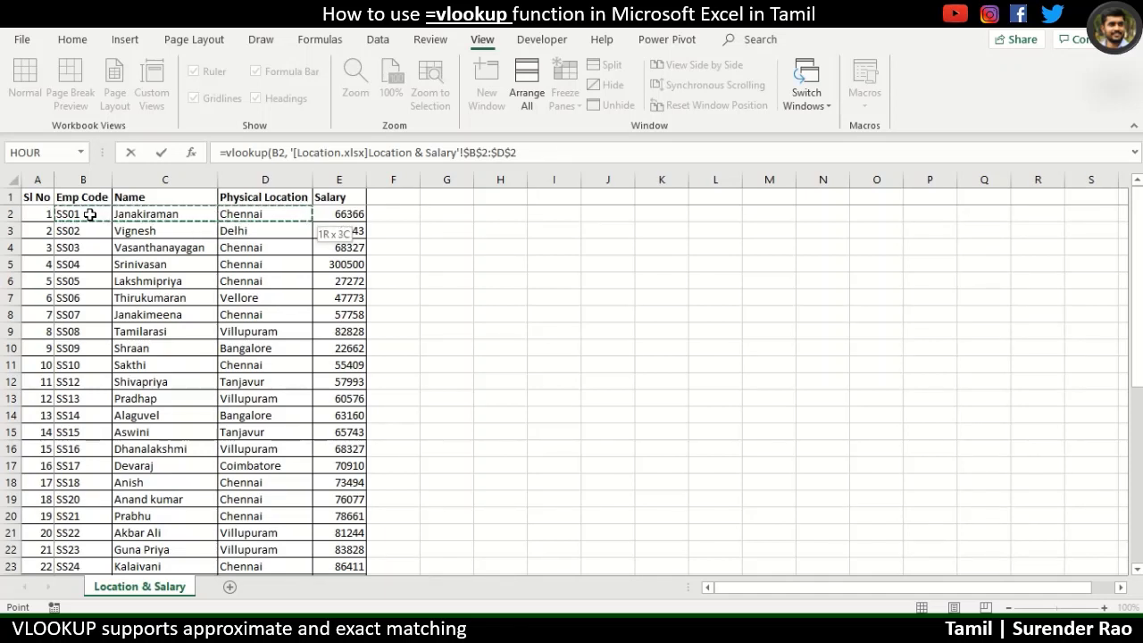
key("ctrl+shift+Down")
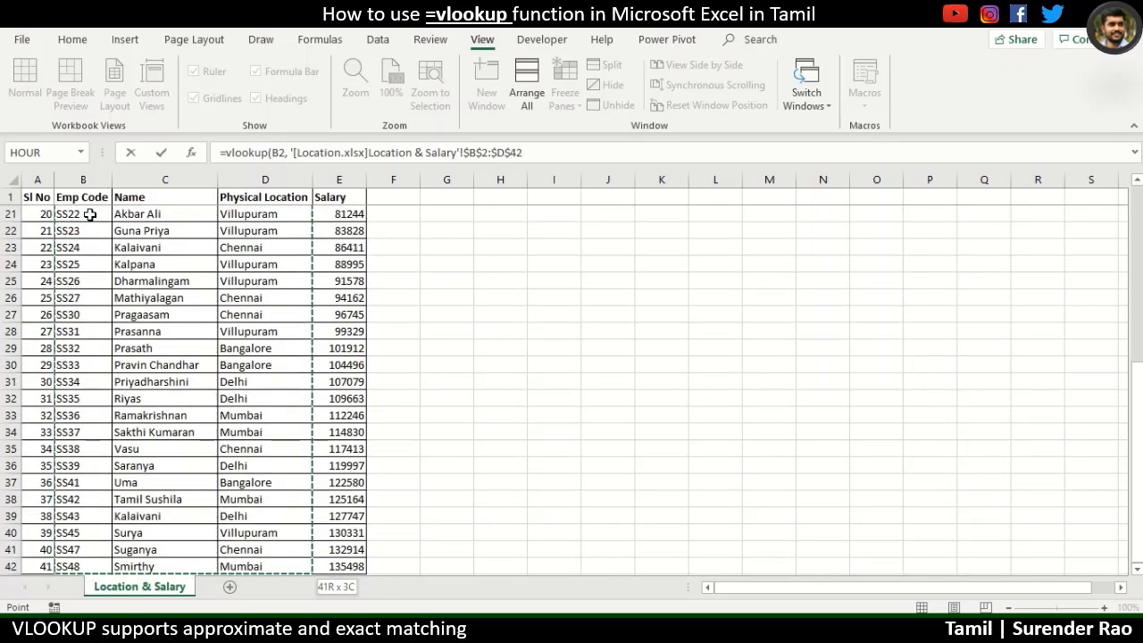
key("shift+BackSpace")
scroll(89, 214, "up", 6)
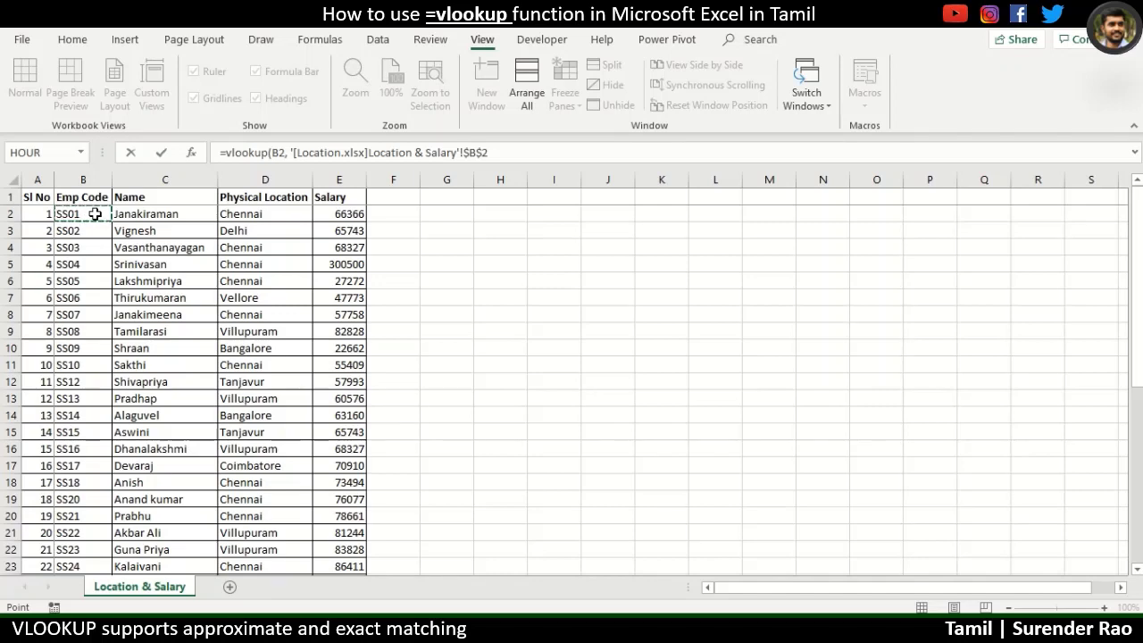
key("shift+Right")
key("shift+Right")
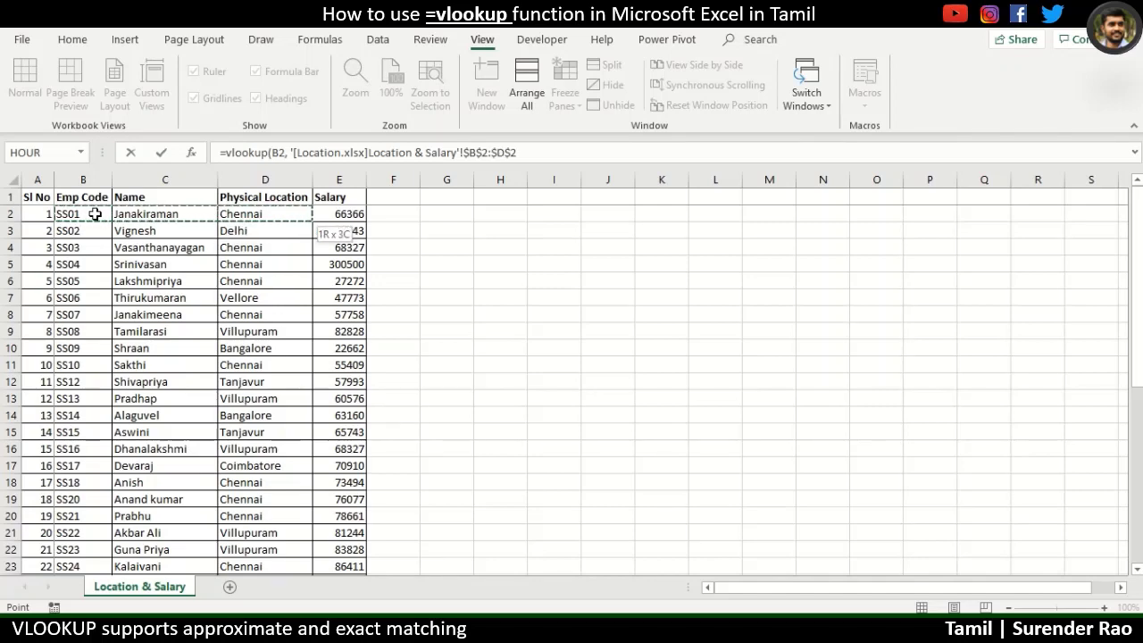
key("ctrl+shift+Down")
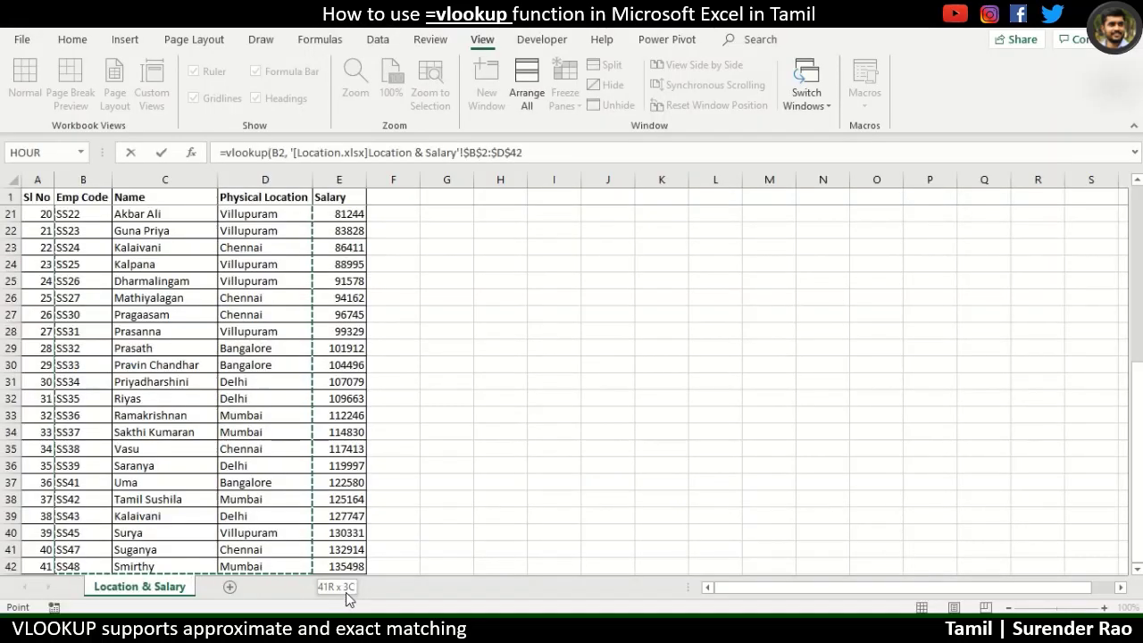
type(",")
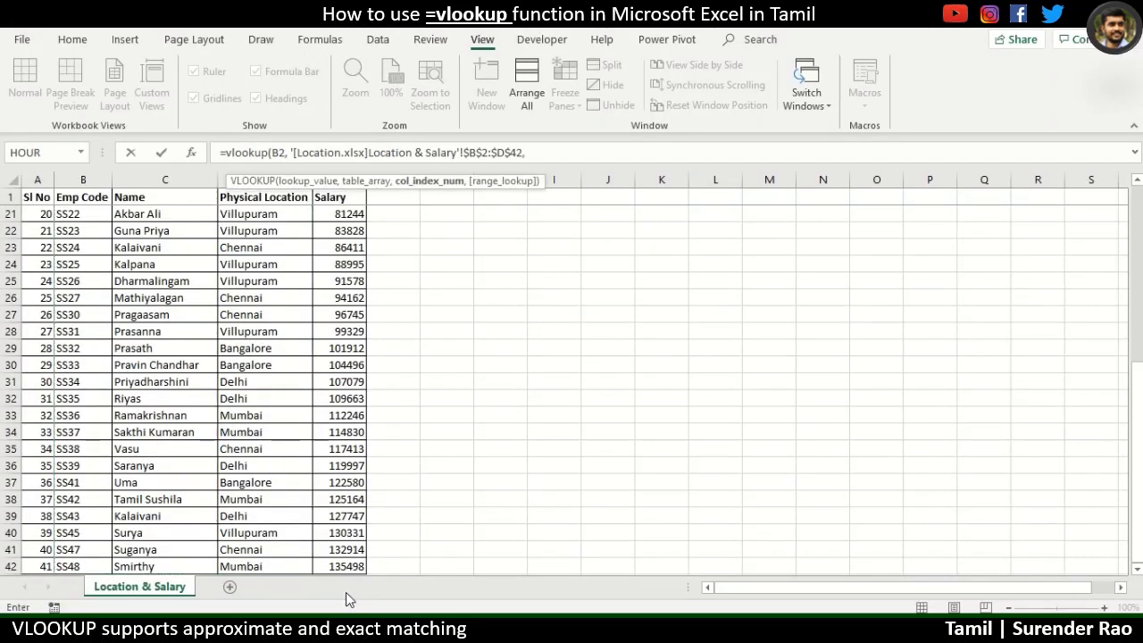
type(" 3,")
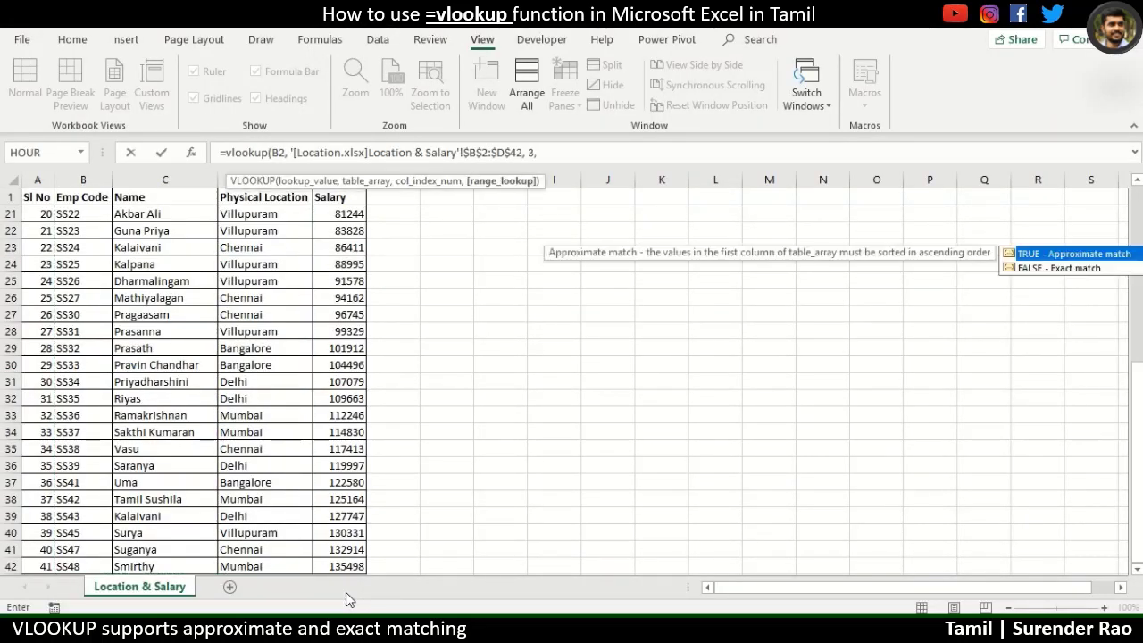
type("0)")
key("Return")
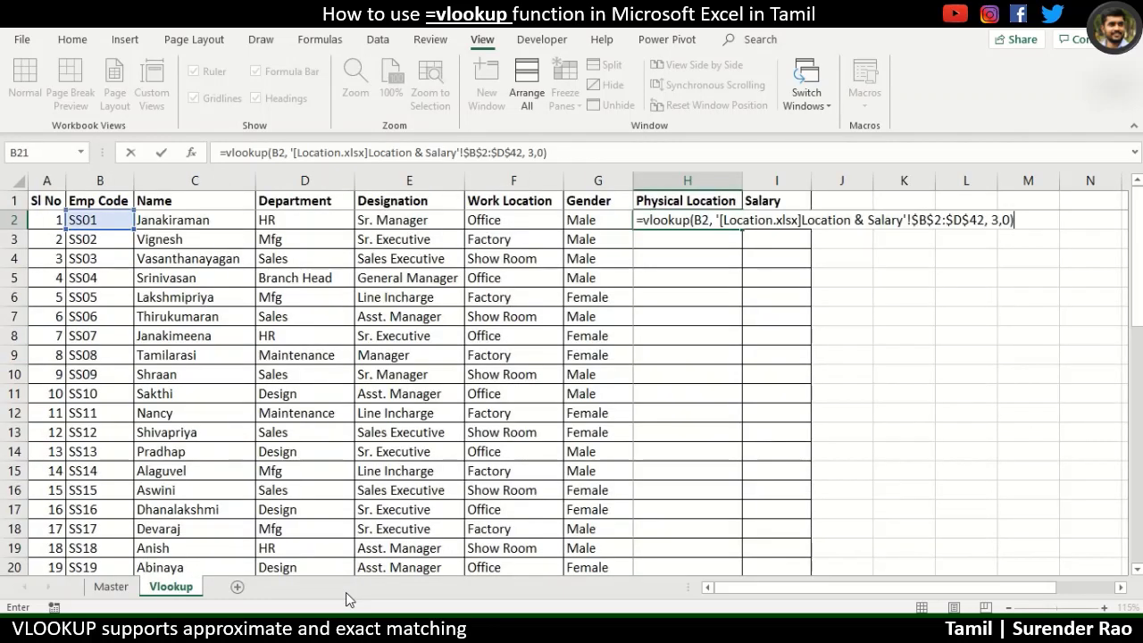
Fill the H2 location lookup down column H, then copy employee code SS06 from B7
left_click(719, 216)
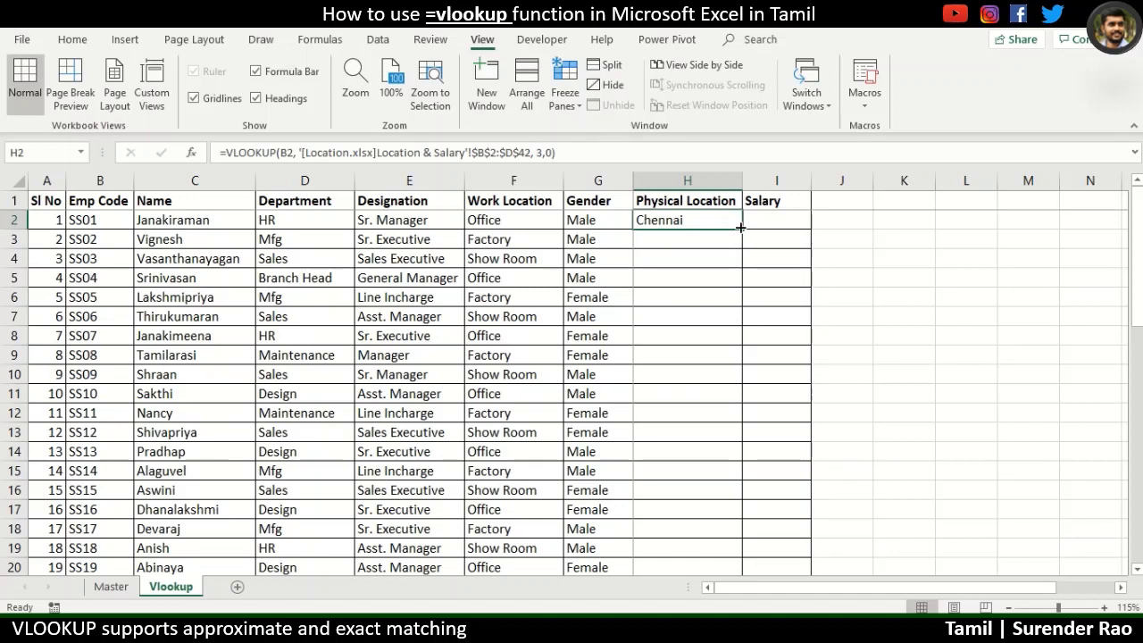
double_click(742, 229)
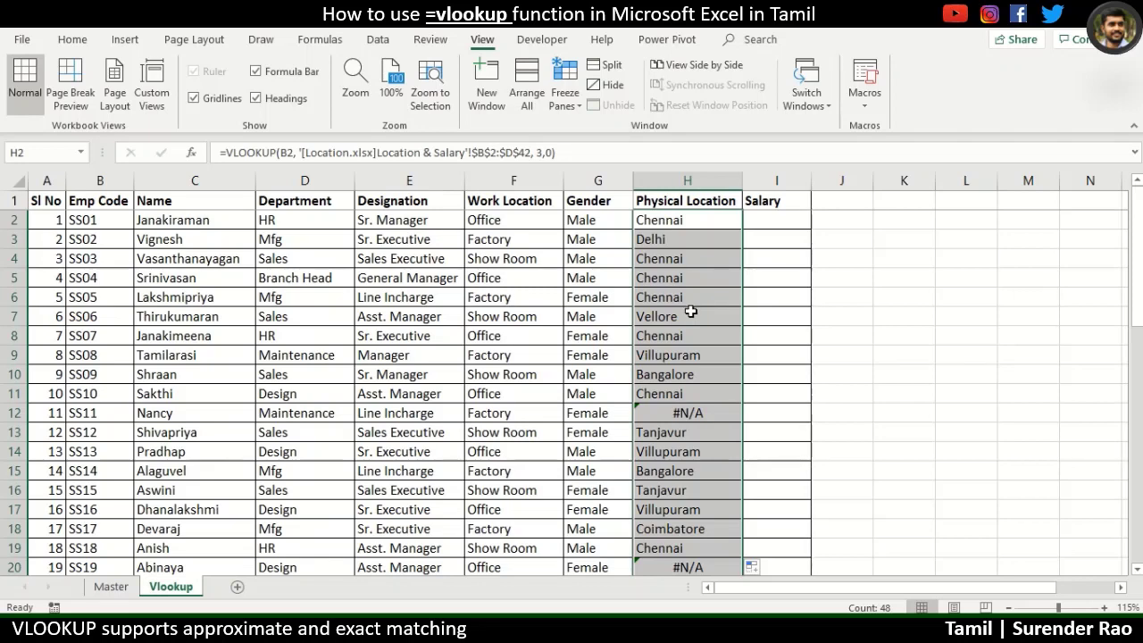
left_click(105, 317)
key("ctrl+c")
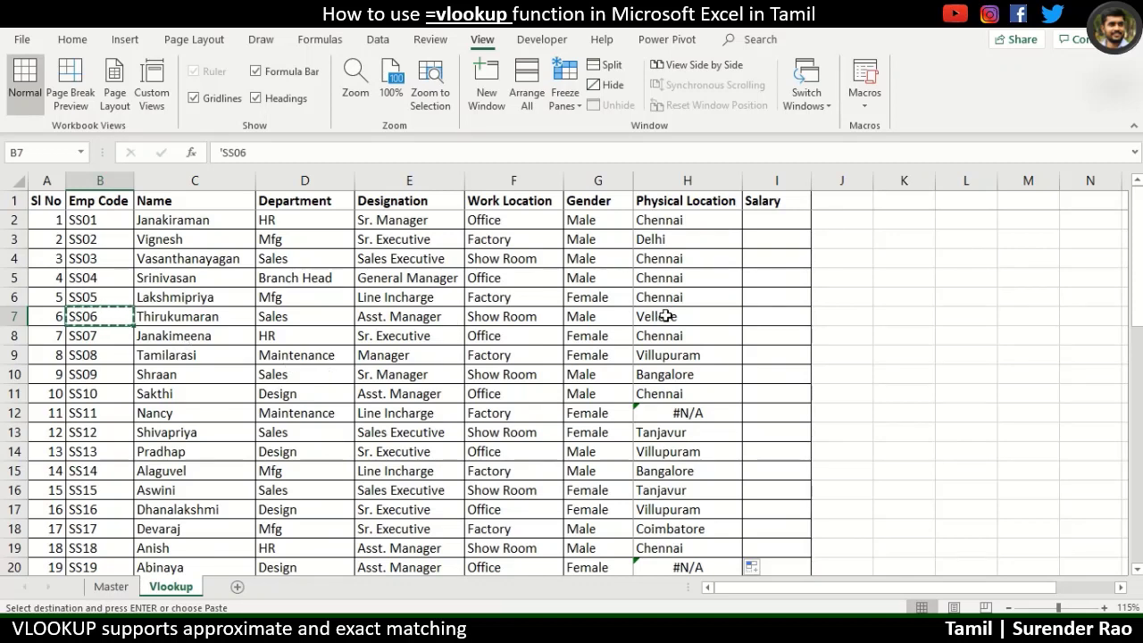
key("ctrl+Tab")
left_click(264, 313)
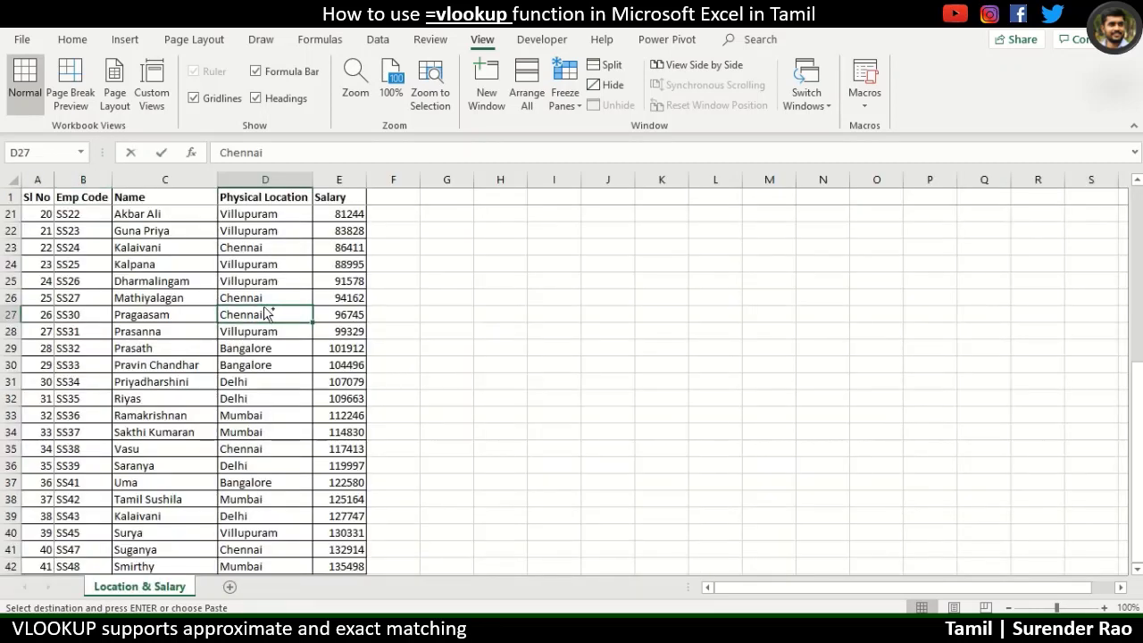
key("ctrl+f")
key("ctrl+v")
key("Return")
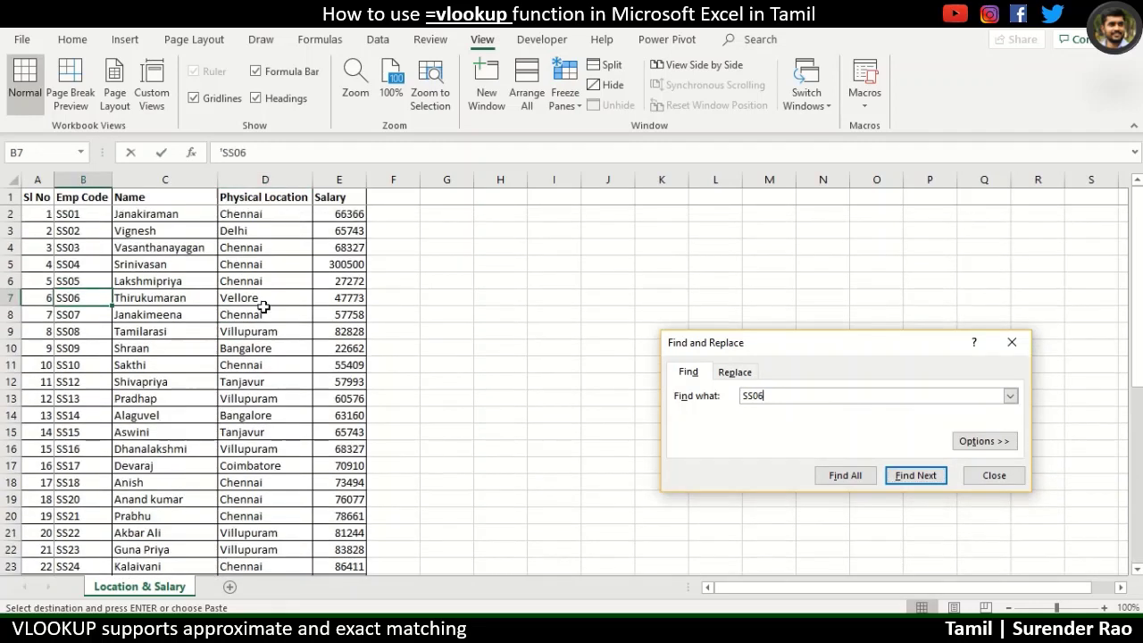
left_click(5, 298)
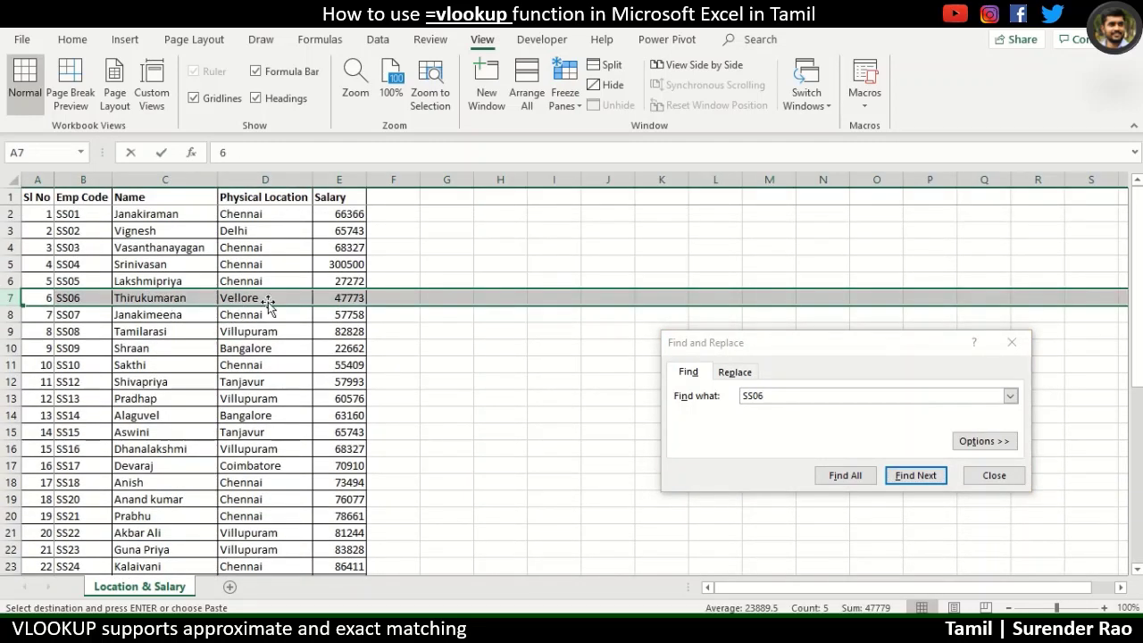
left_click(274, 298)
key("alt+Tab")
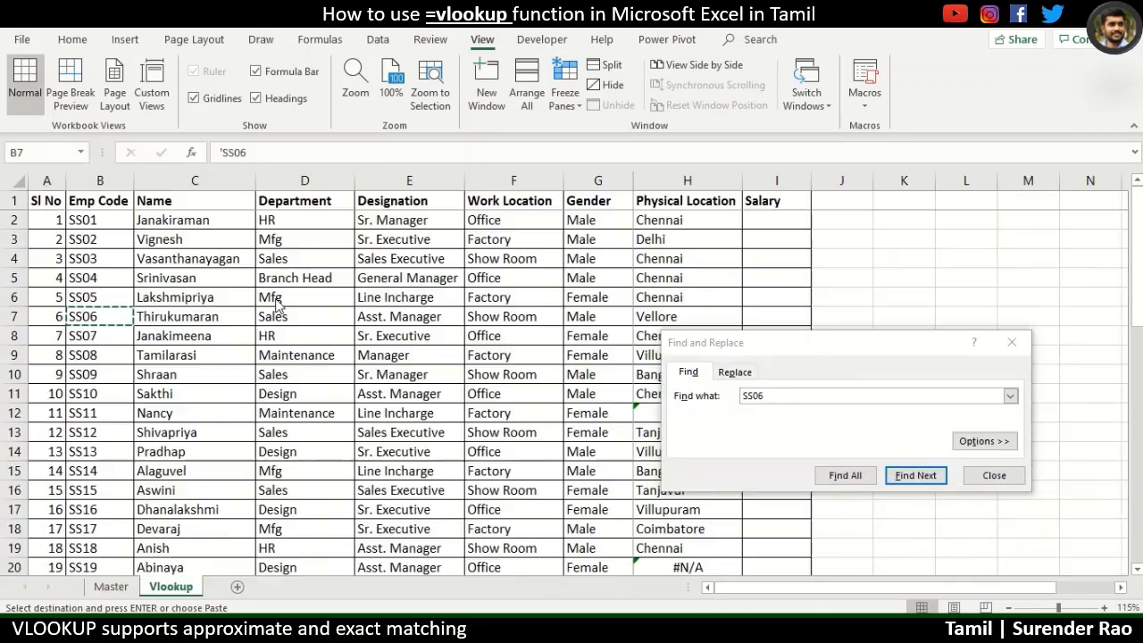
left_click(1028, 345)
left_click(791, 219)
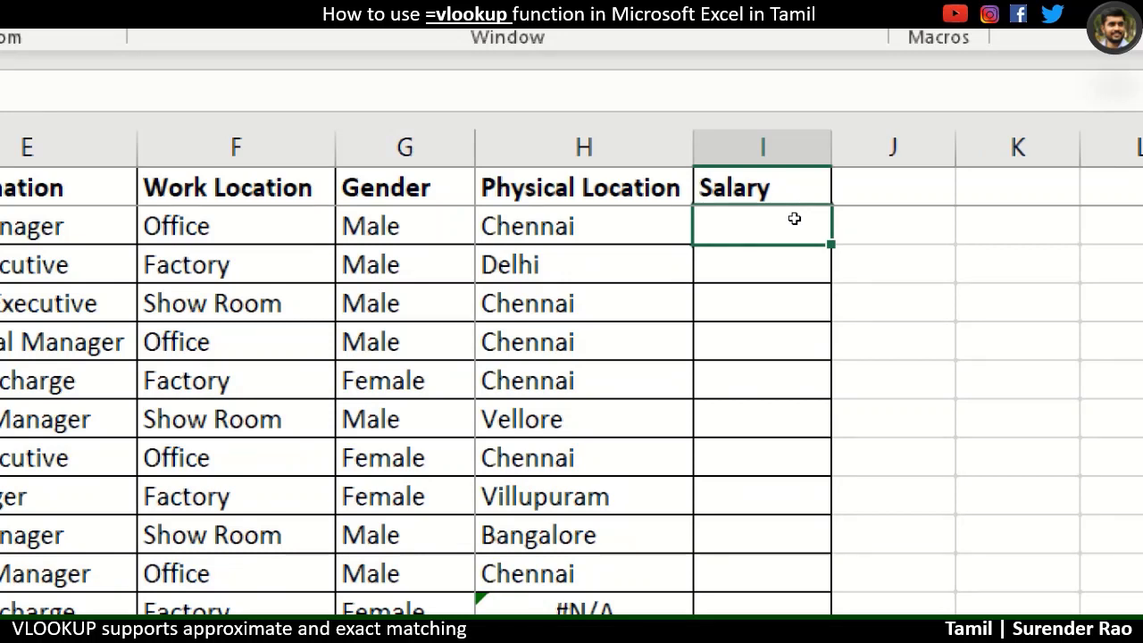
Enter =vlookup(B2, Location.xlsx $B$2:$E$42, 4,0) in I2 to return the salary
type("=vlookup")
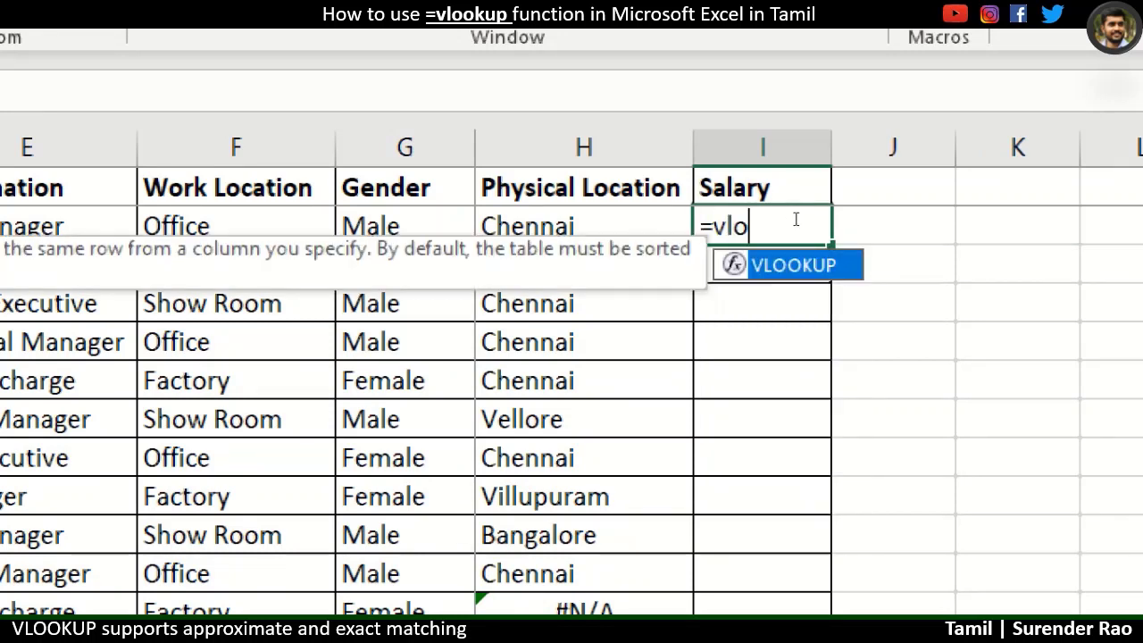
type("(")
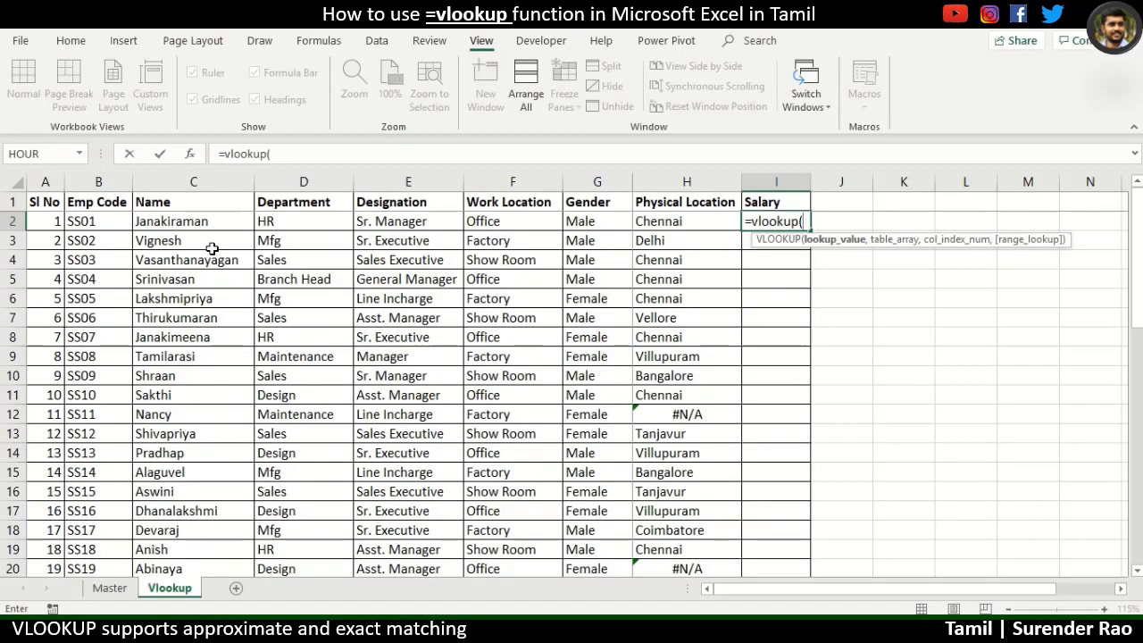
left_click(90, 221)
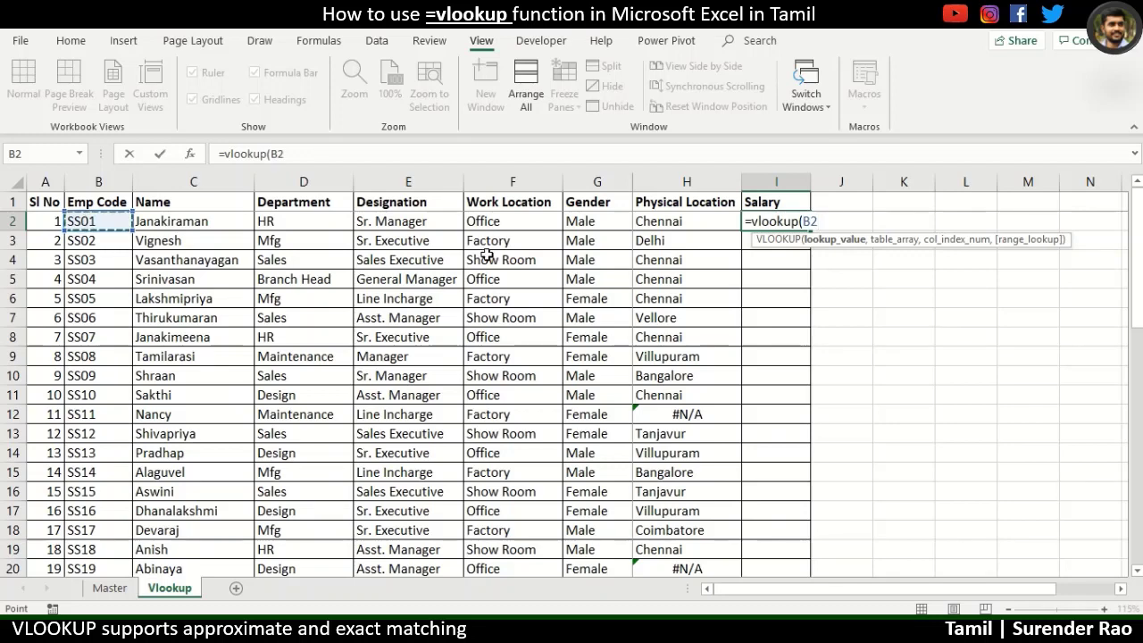
type(",")
key("alt+Tab")
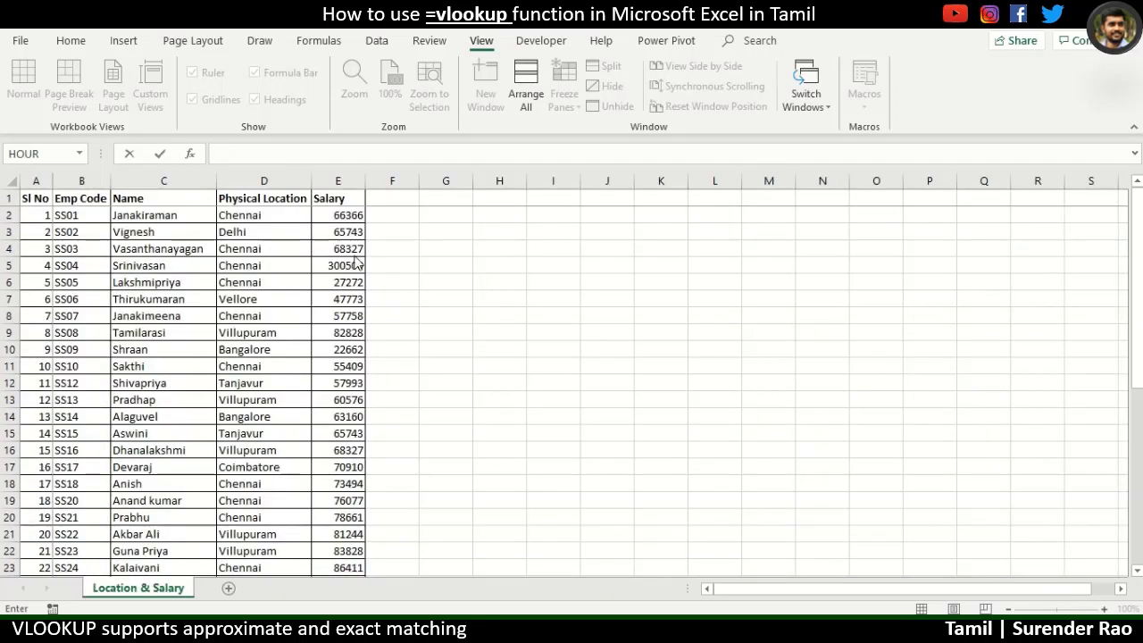
left_click(92, 215)
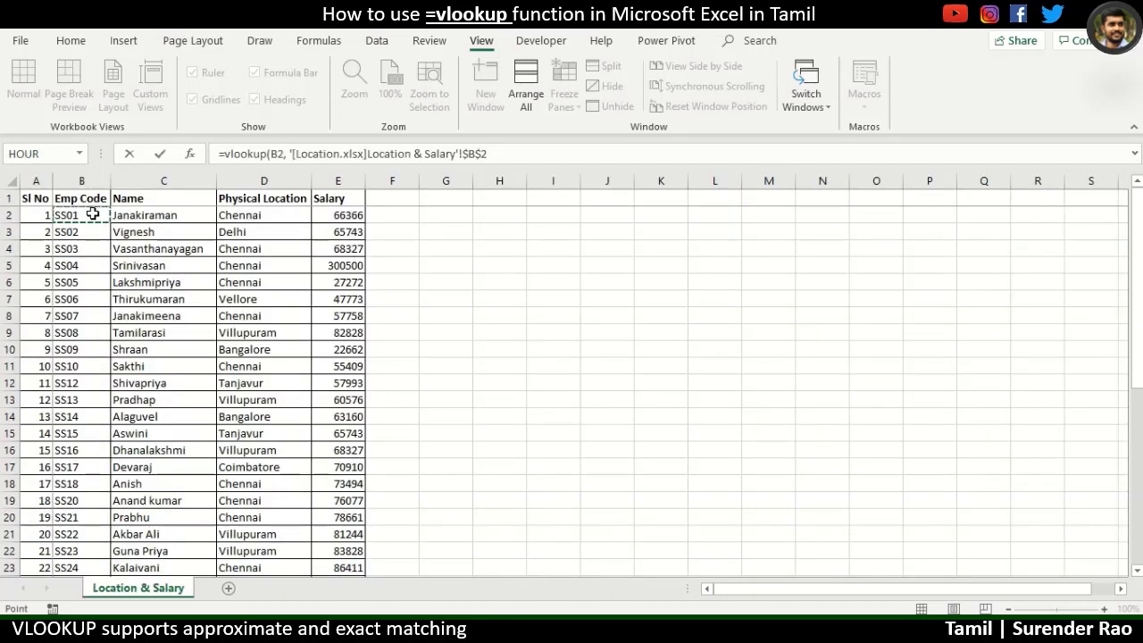
key("shift+Right")
key("shift+Right")
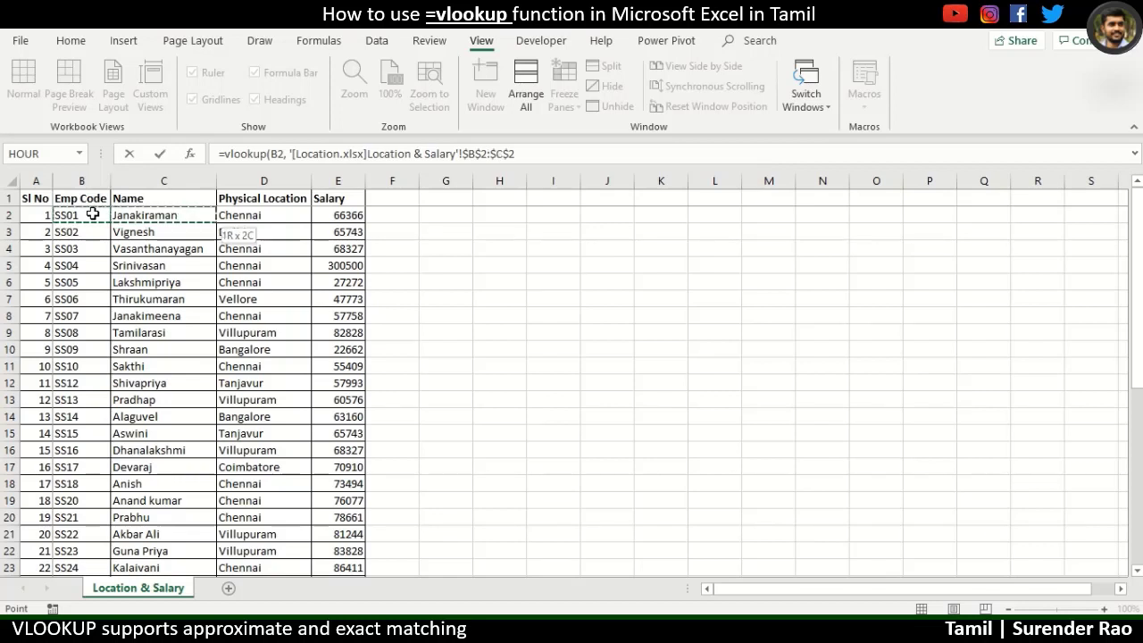
key("shift+Right")
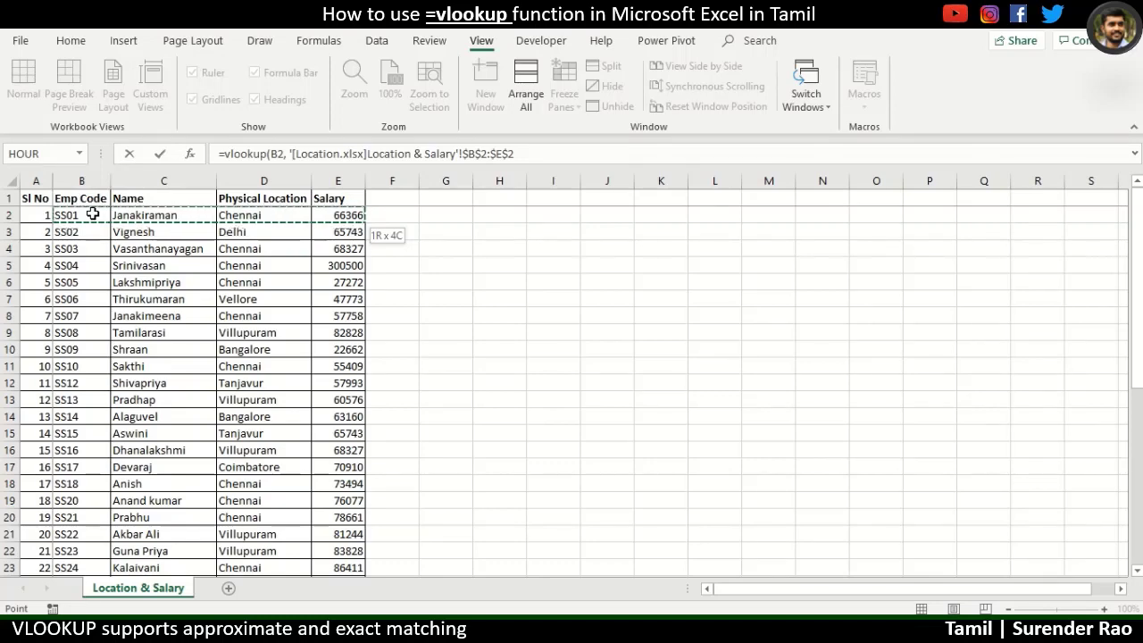
key("ctrl+shift+Down")
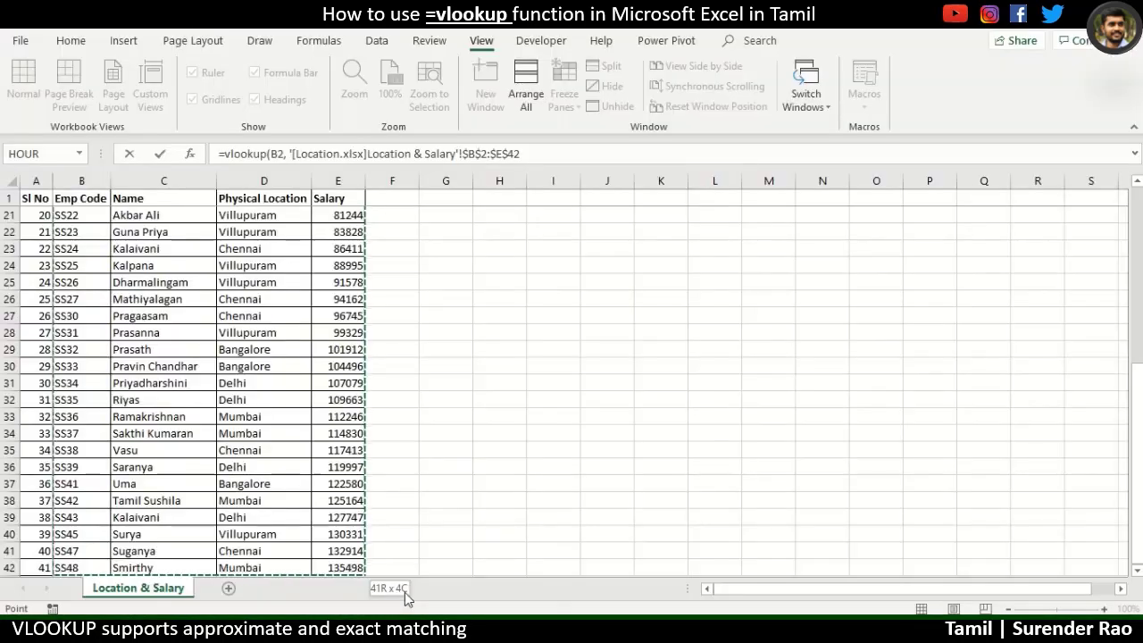
type(", 4,0")
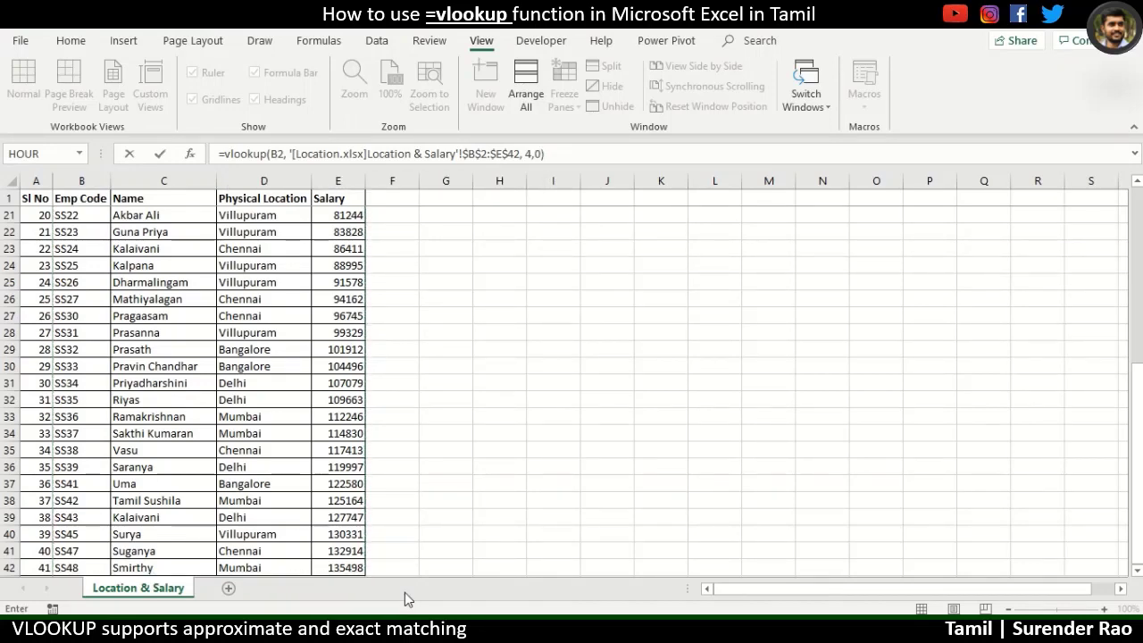
key("Return")
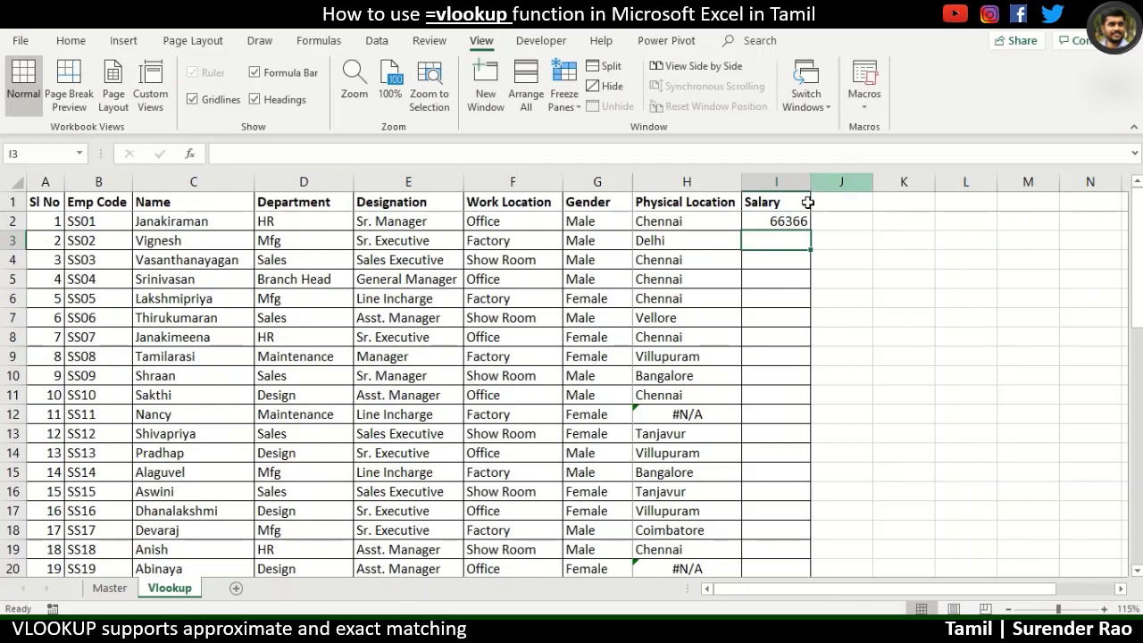
Fill the I2 salary lookup down column I, check a source salary, then copy SS02 from B3
left_click(789, 222)
double_click(808, 231)
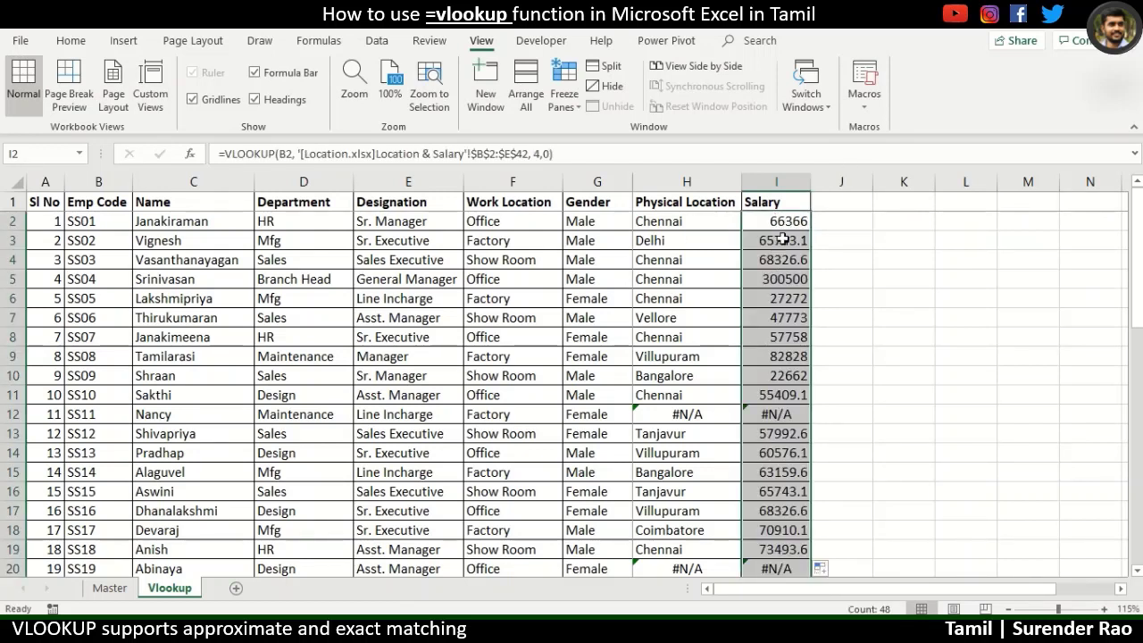
key("alt+Tab")
left_click(348, 215)
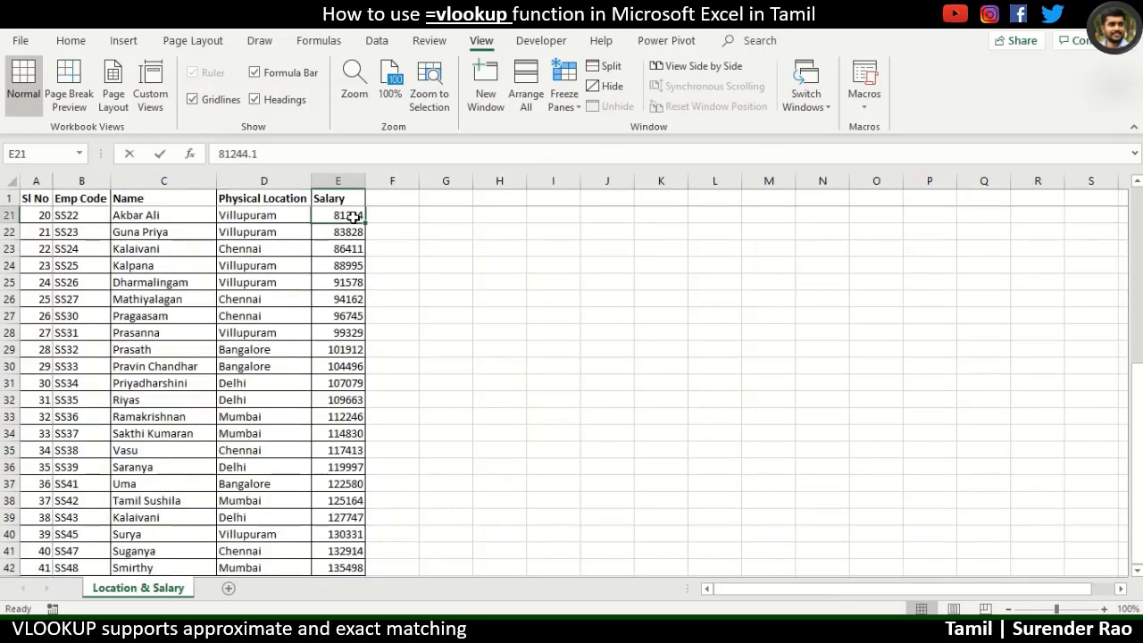
key("alt+Tab")
left_click(765, 222)
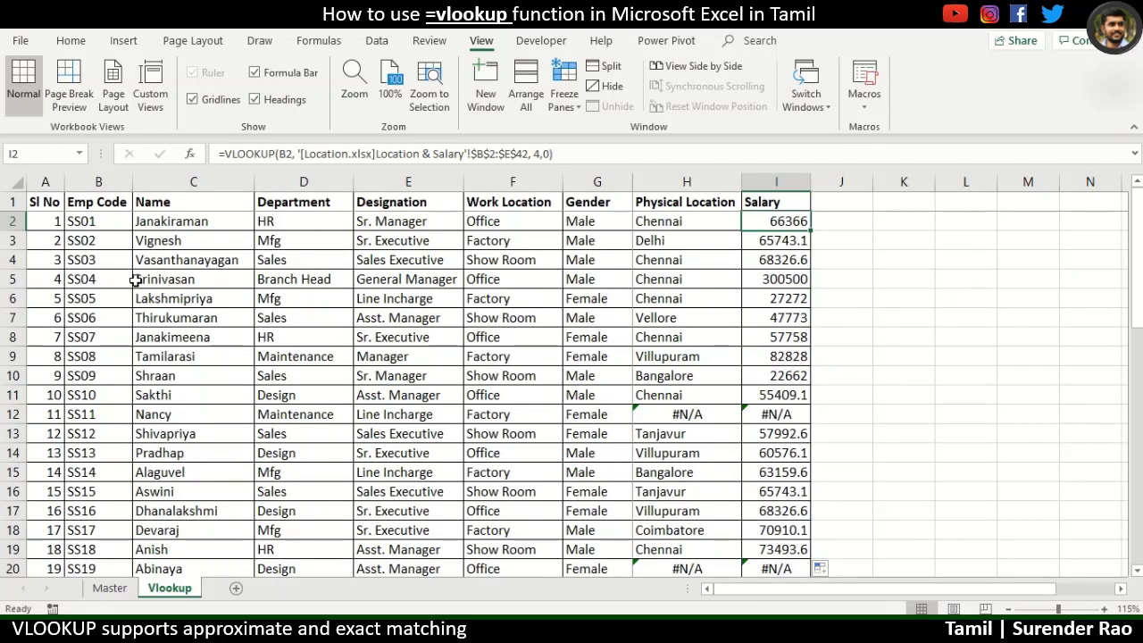
left_click(68, 240)
key("ctrl+c")
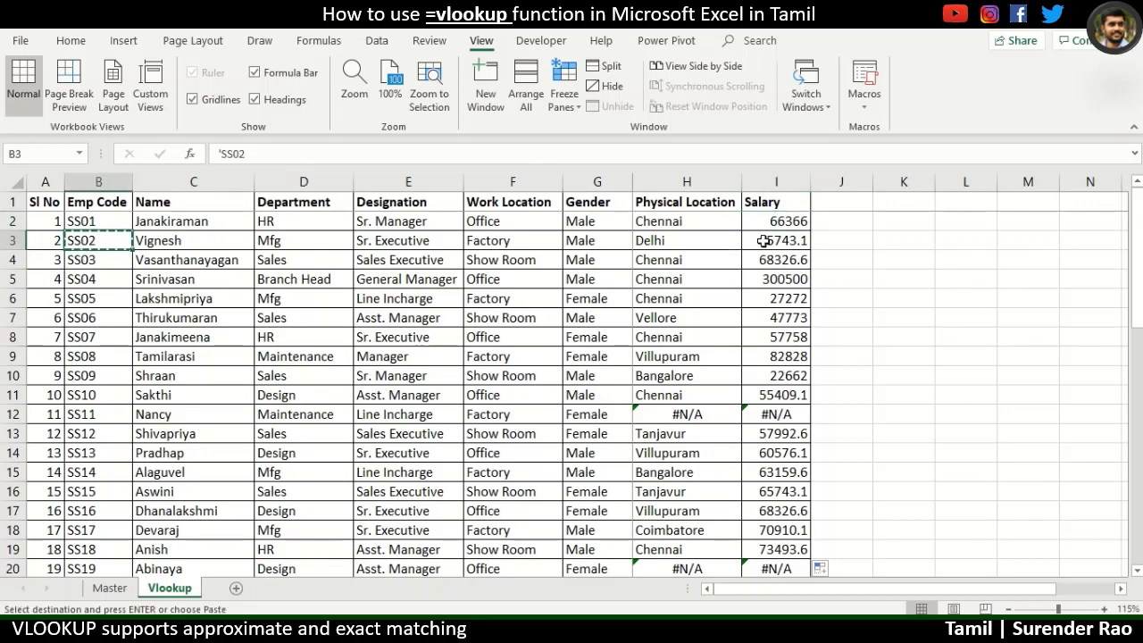
key("ctrl+Tab")
left_click(331, 296)
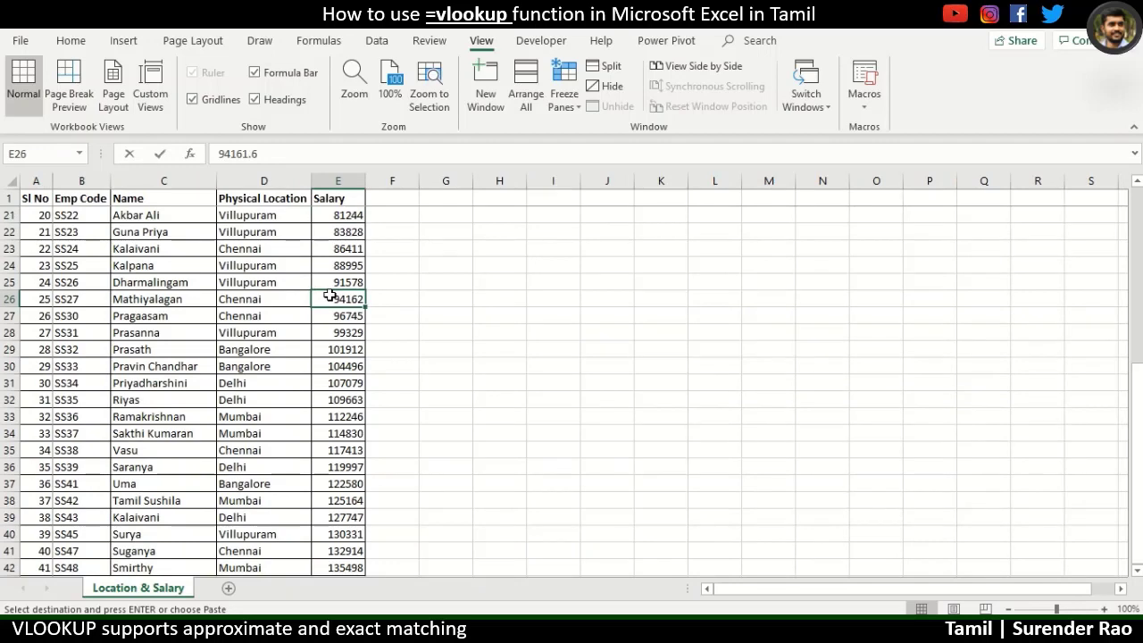
key("ctrl+f")
key("ctrl+v")
key("Return")
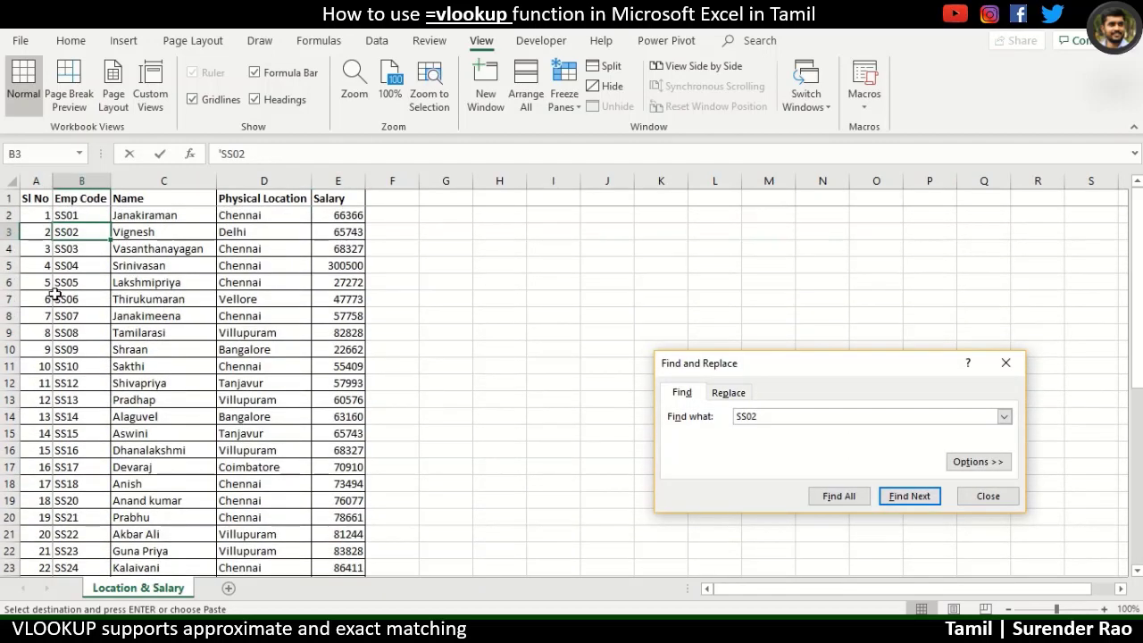
left_click(7, 223)
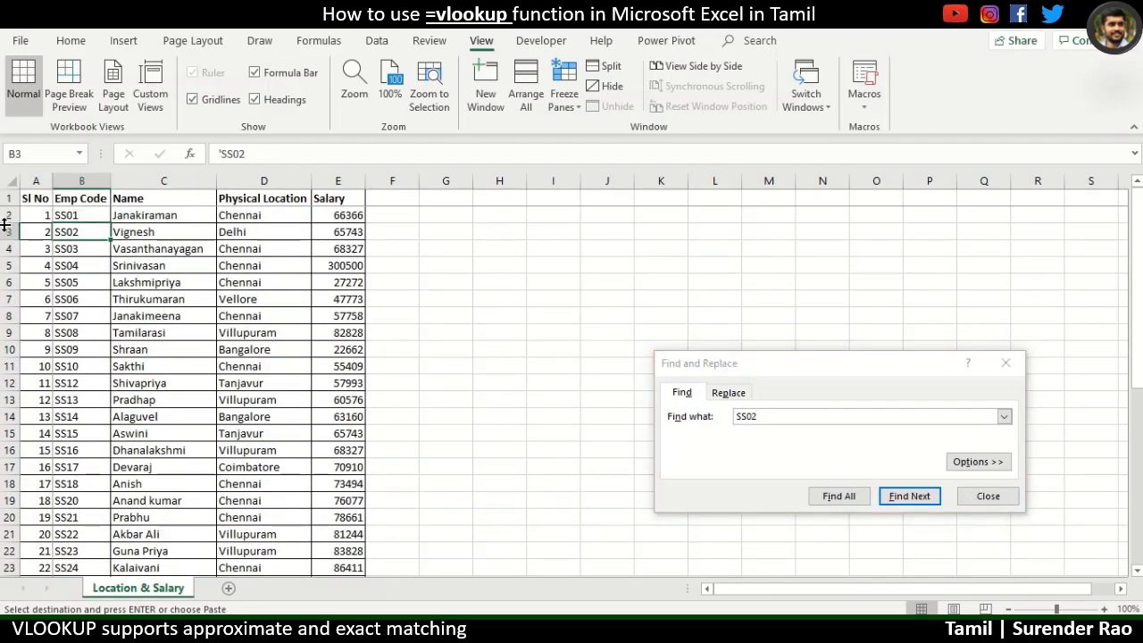
left_click(334, 232)
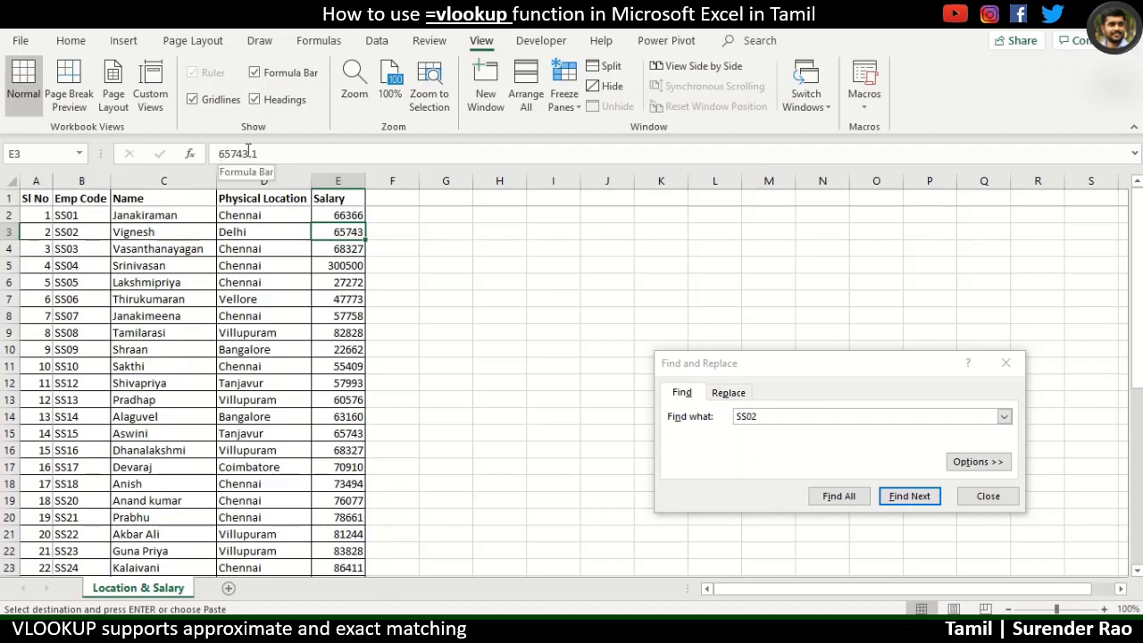
key("alt+Tab")
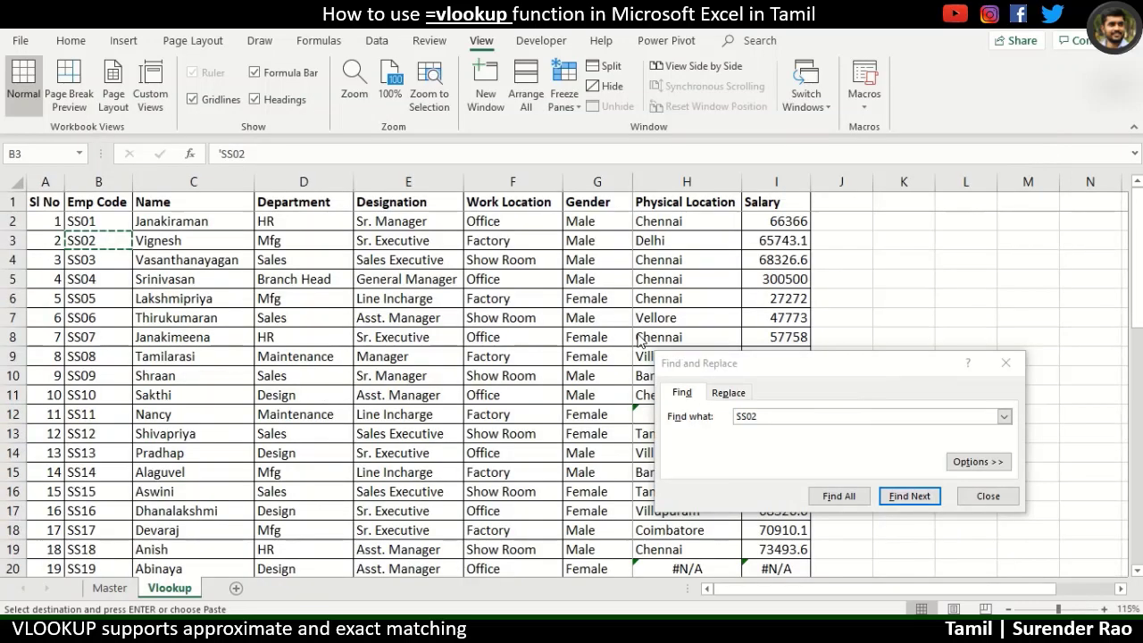
left_click(1005, 363)
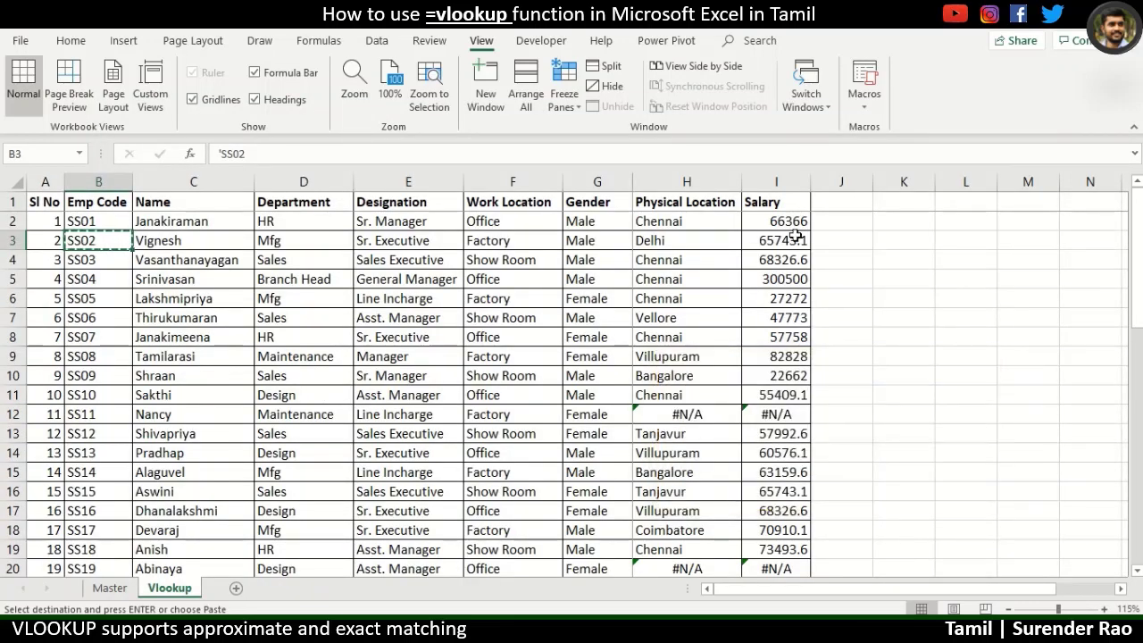
left_click(791, 202)
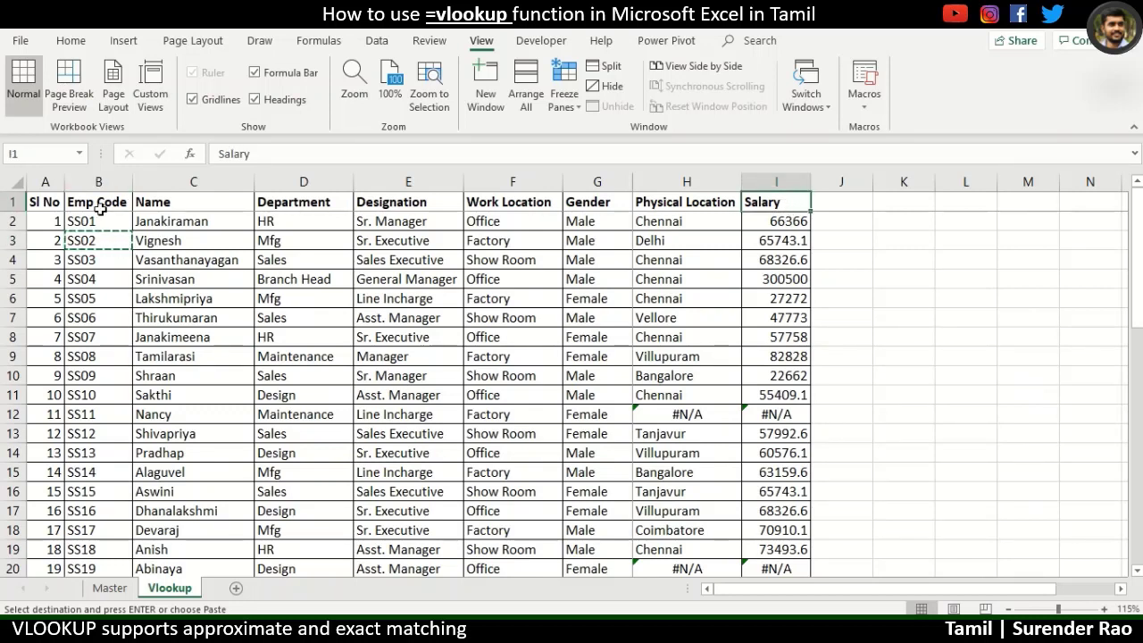
left_click_drag(94, 201, 108, 240)
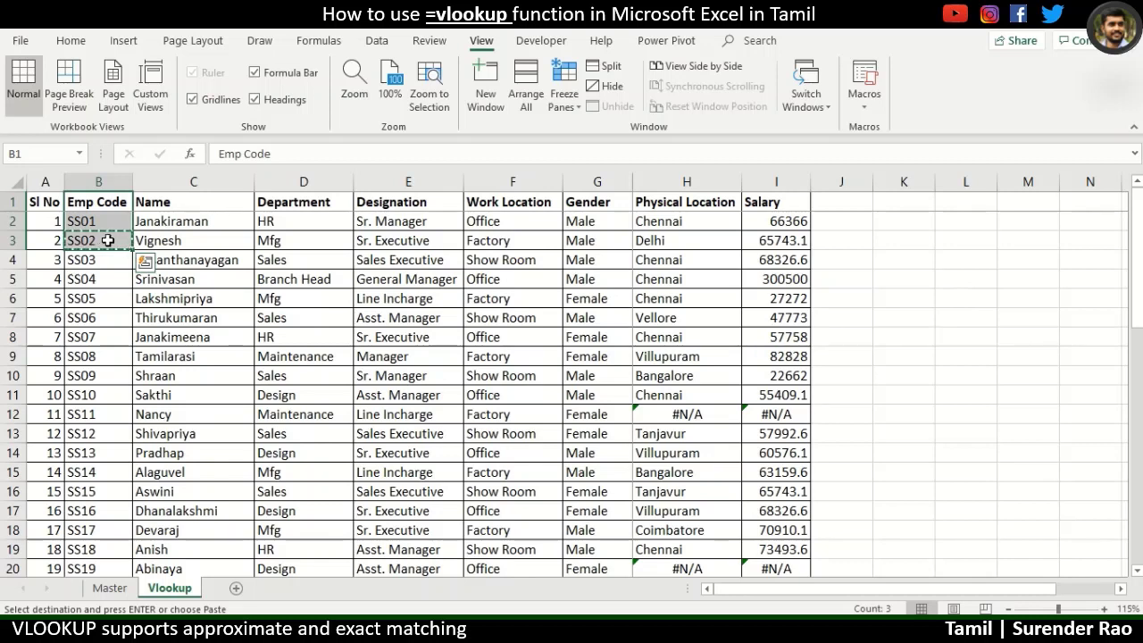
left_click(551, 278)
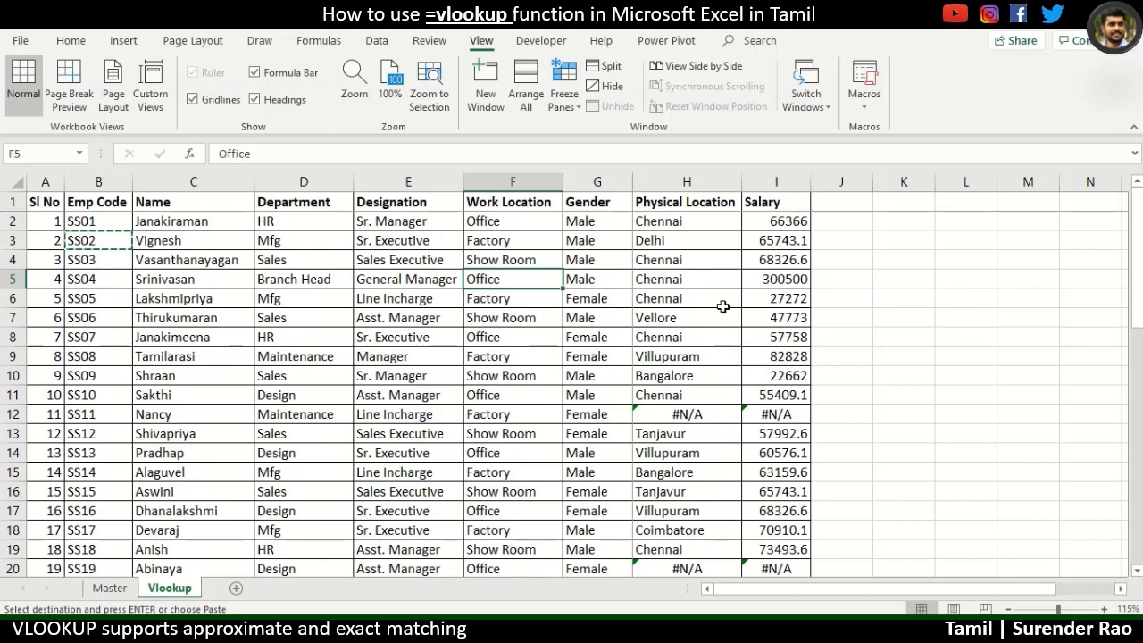
left_click(721, 295)
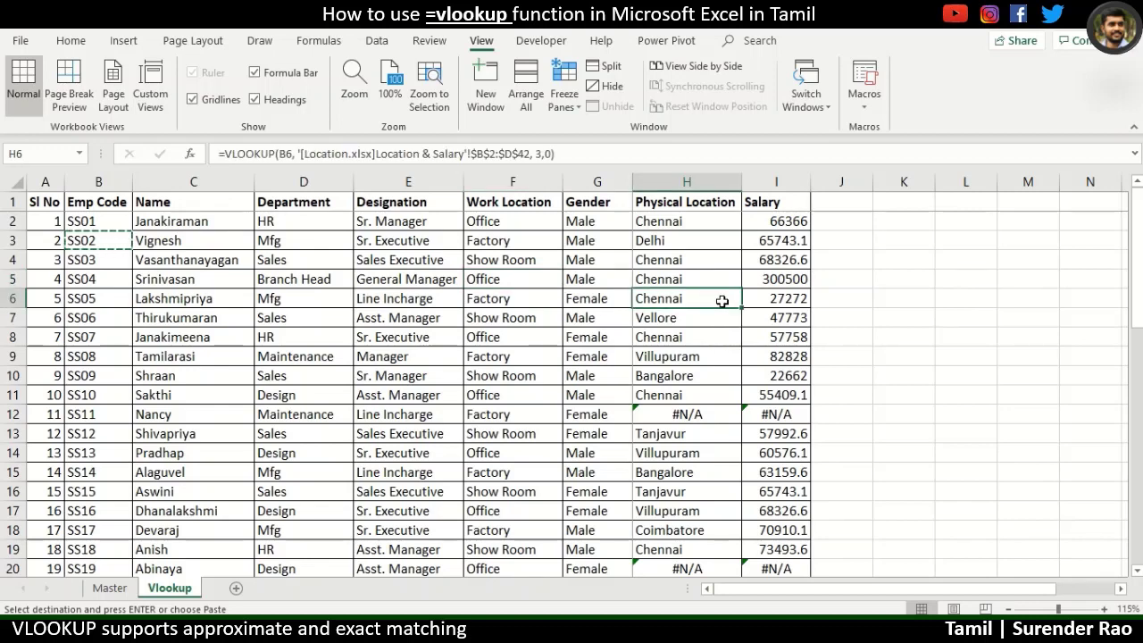
scroll(715, 348, "down", 4)
scroll(715, 348, "up", 1)
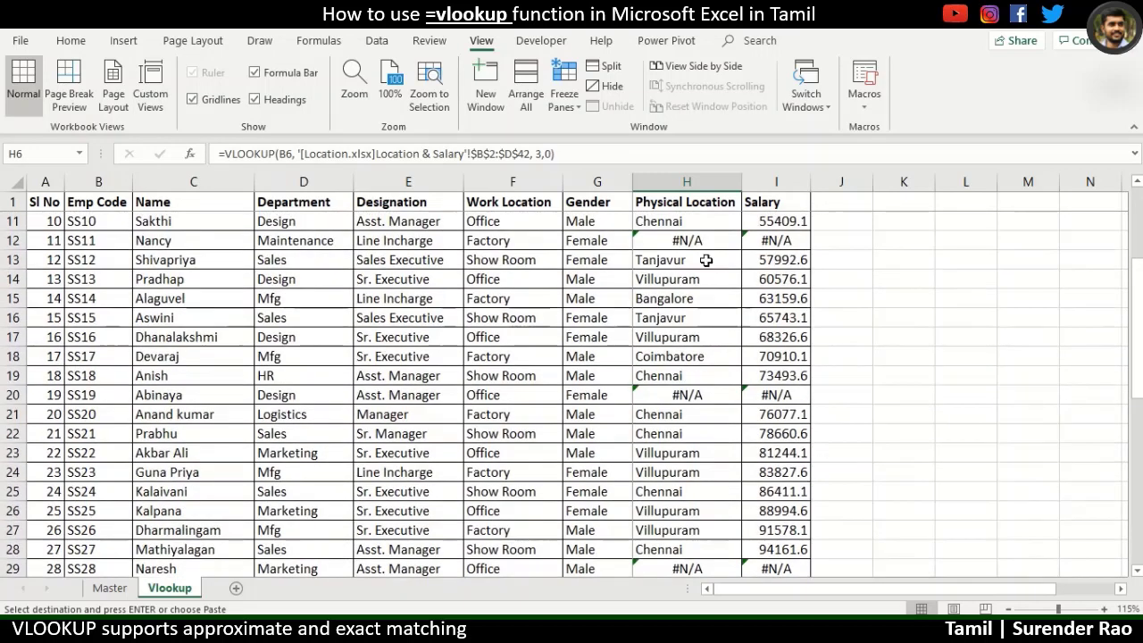
left_click_drag(700, 241, 777, 239)
left_click(104, 234)
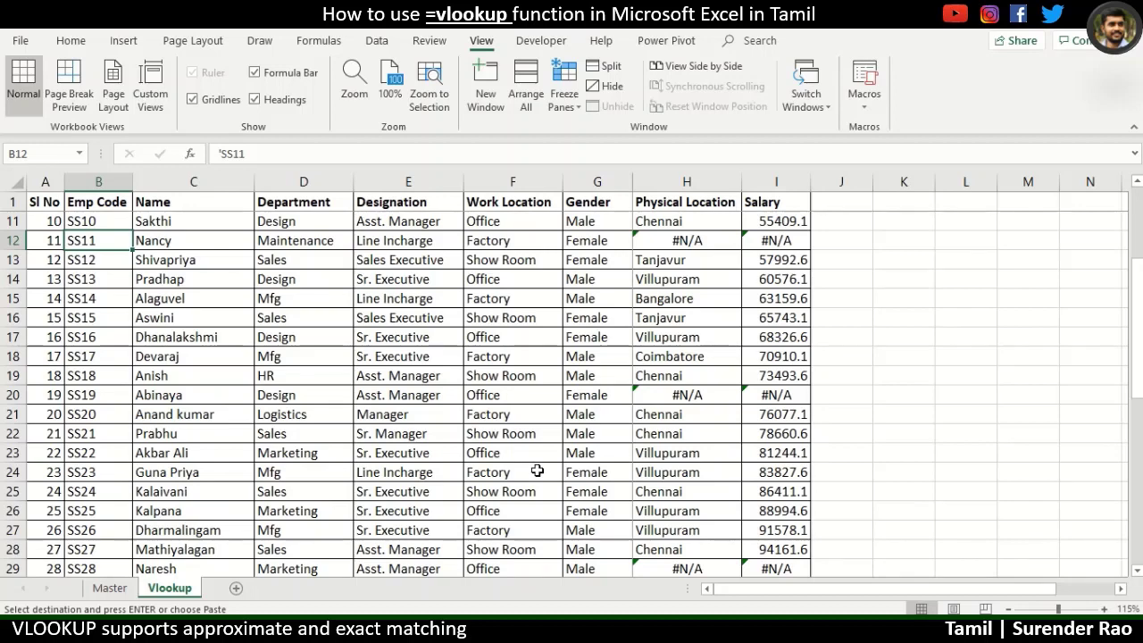
key("alt+Tab")
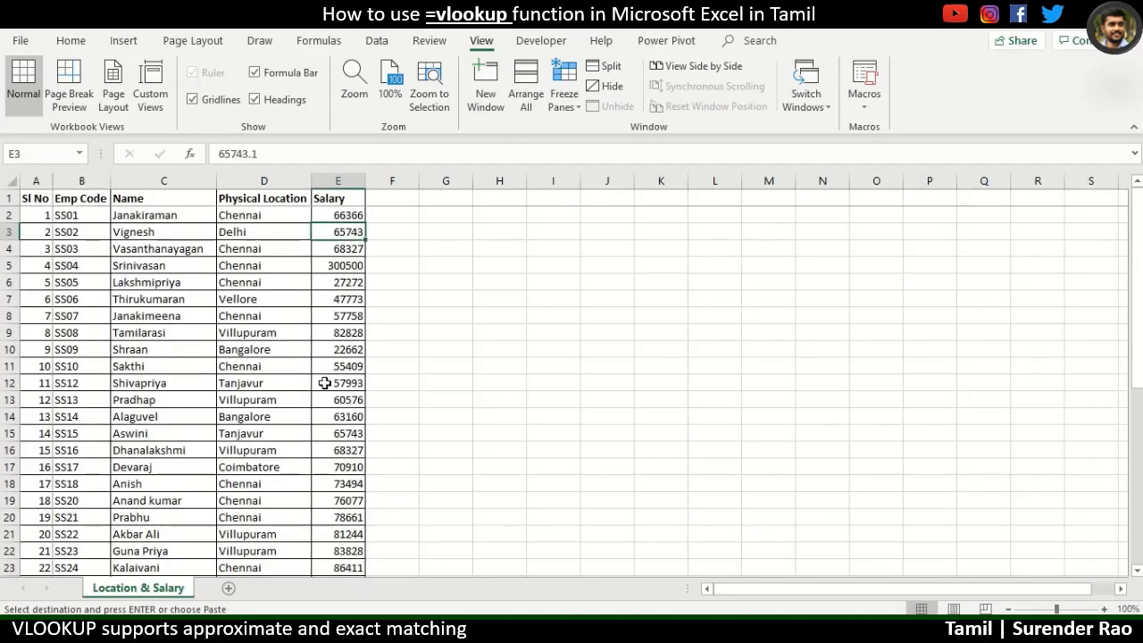
left_click(324, 383)
key("ctrl+f")
key("ctrl+v")
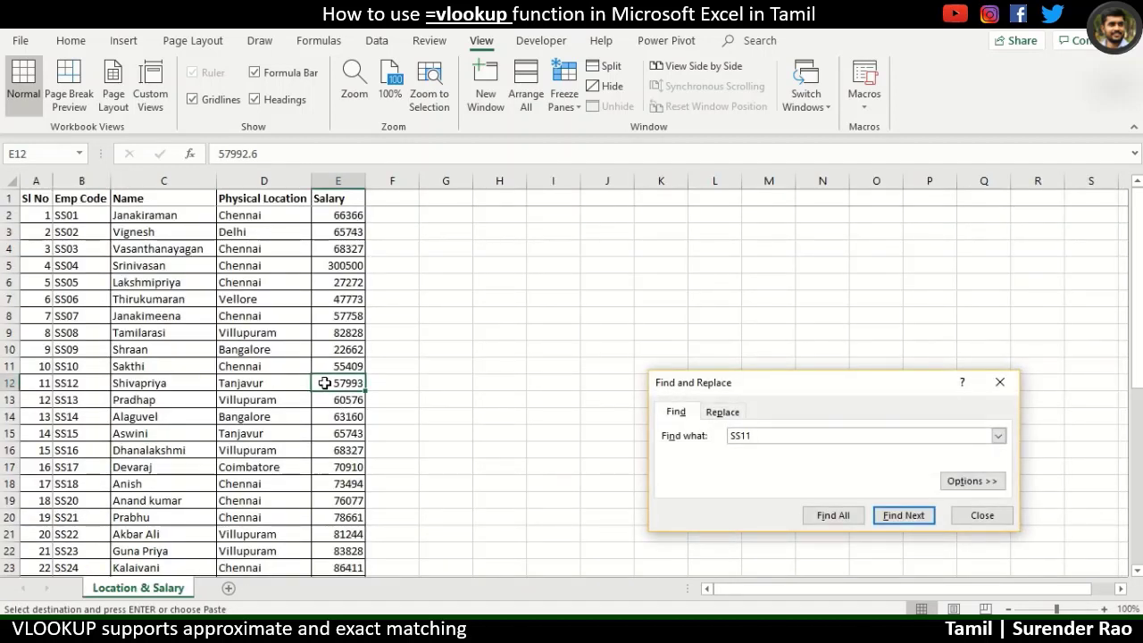
key("Return")
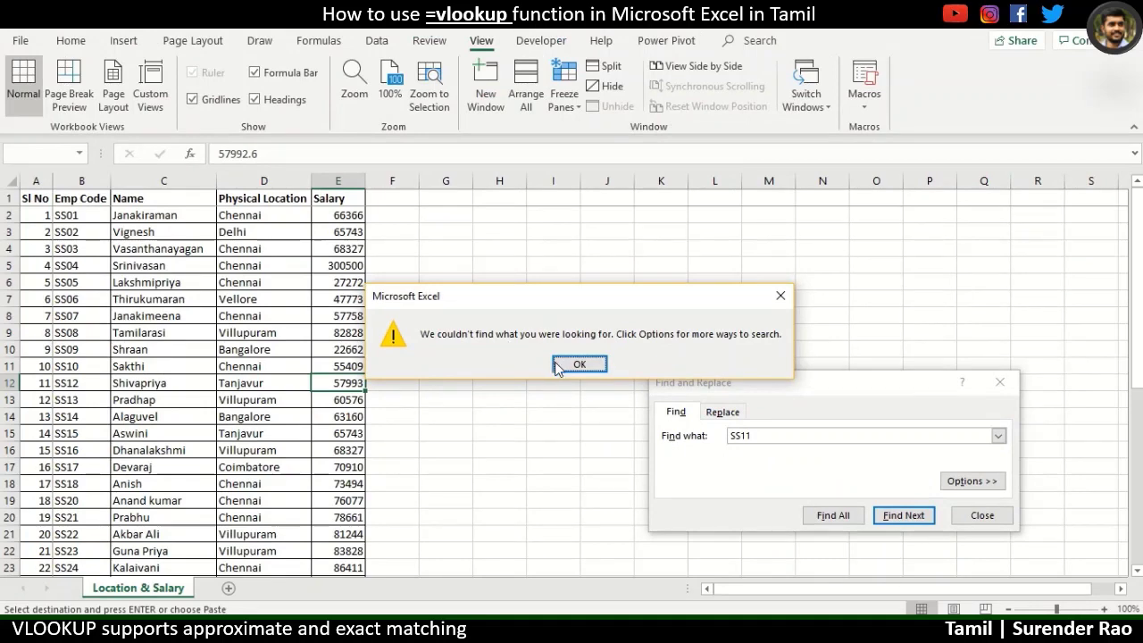
left_click(579, 363)
key("alt+Tab")
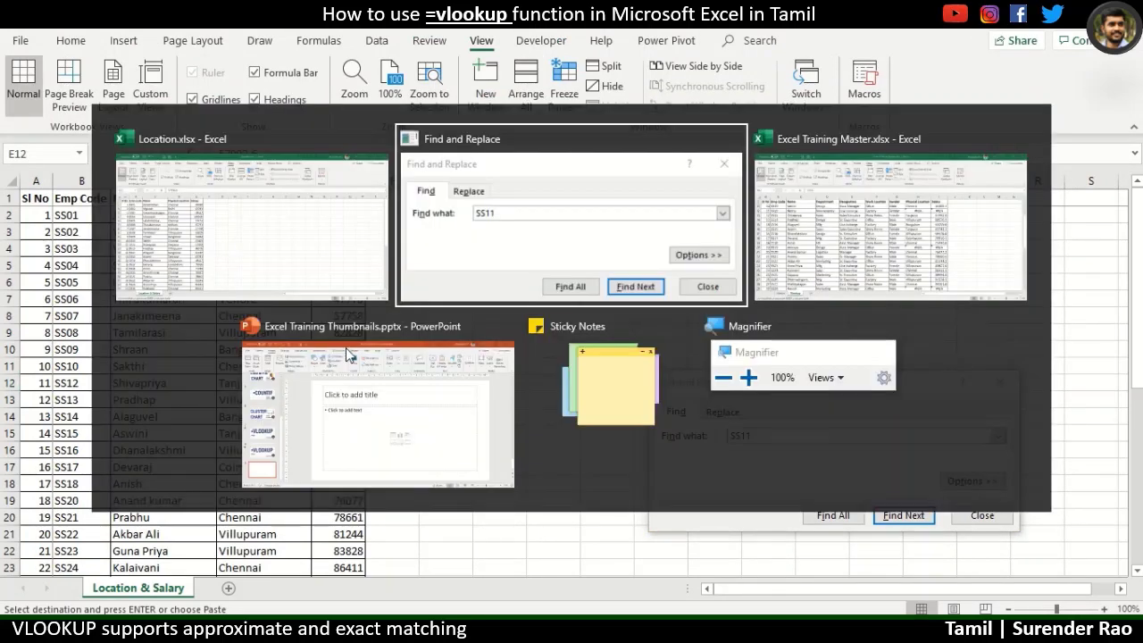
left_click(1002, 384)
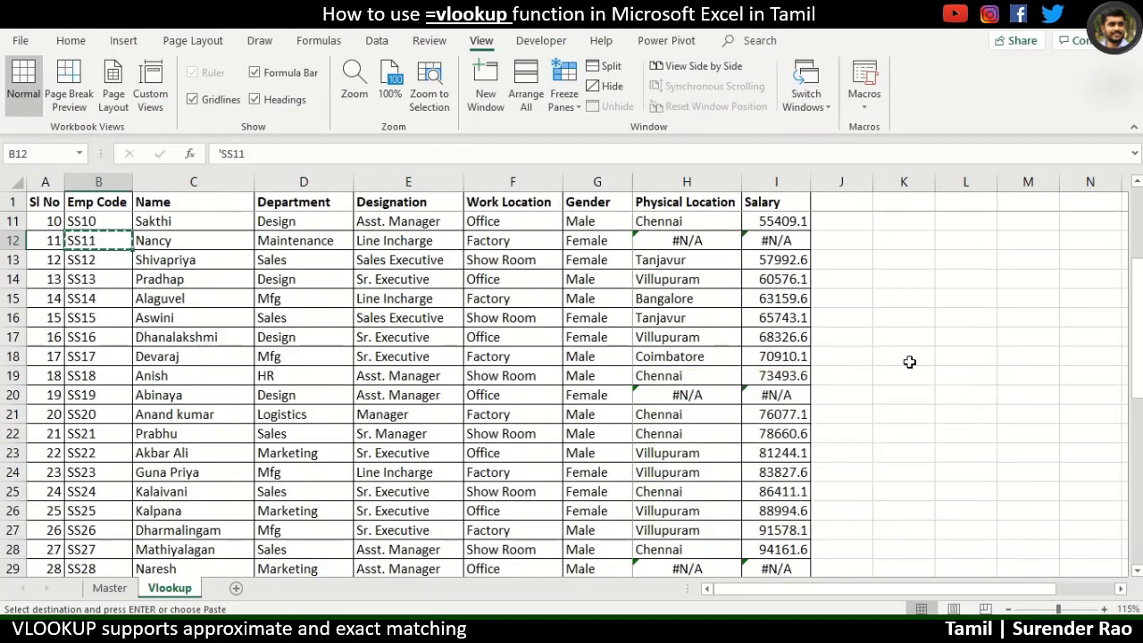
scroll(741, 321, "up", 4)
left_click(719, 414)
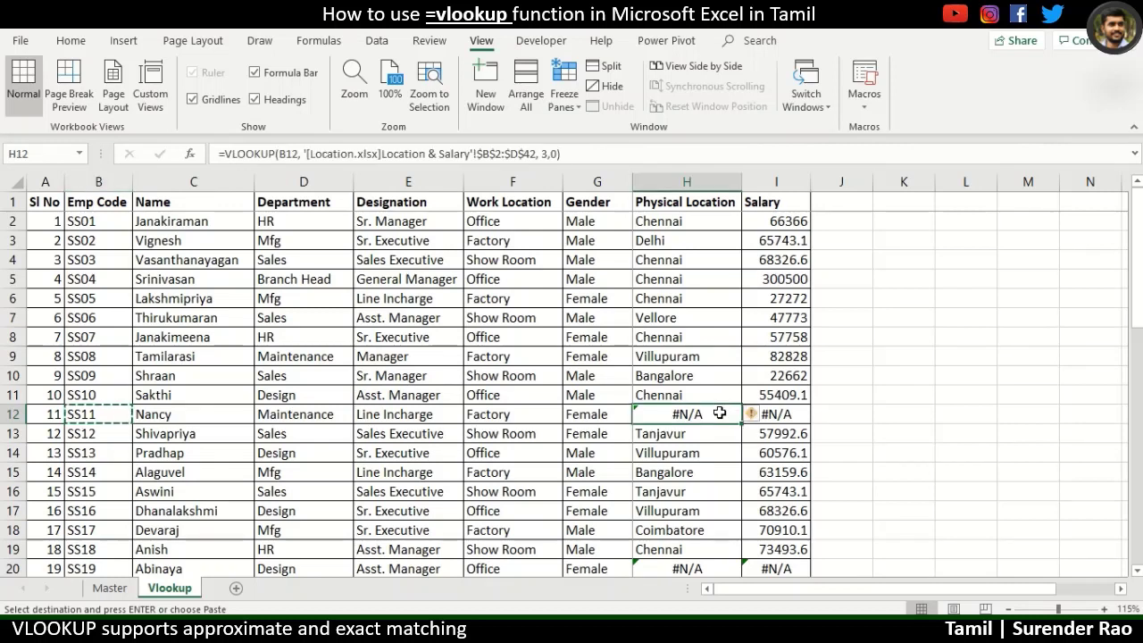
left_click(718, 220)
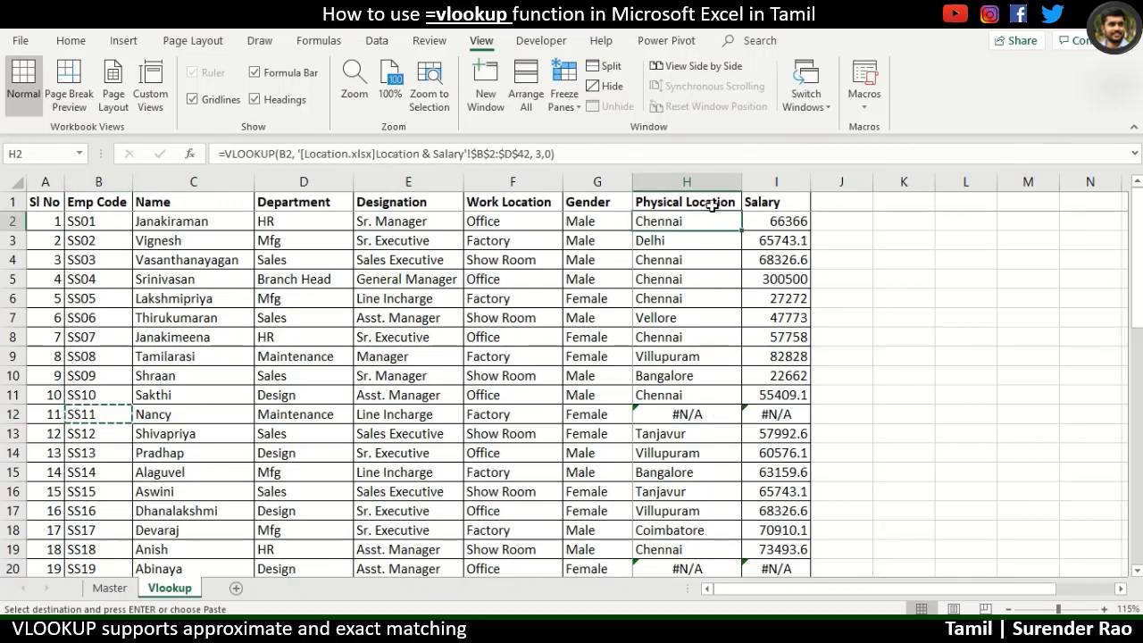
Wrap H2's VLOOKUP in IFERROR so missing codes return "Nodata"
left_click(714, 198)
key("Down")
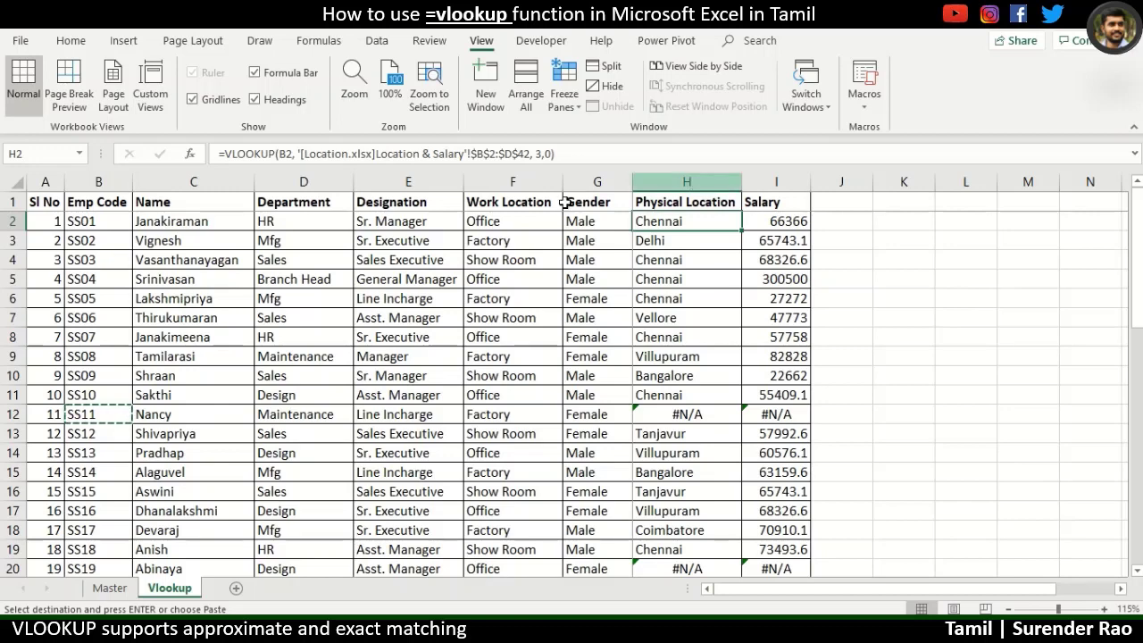
key("Escape")
left_click(227, 152)
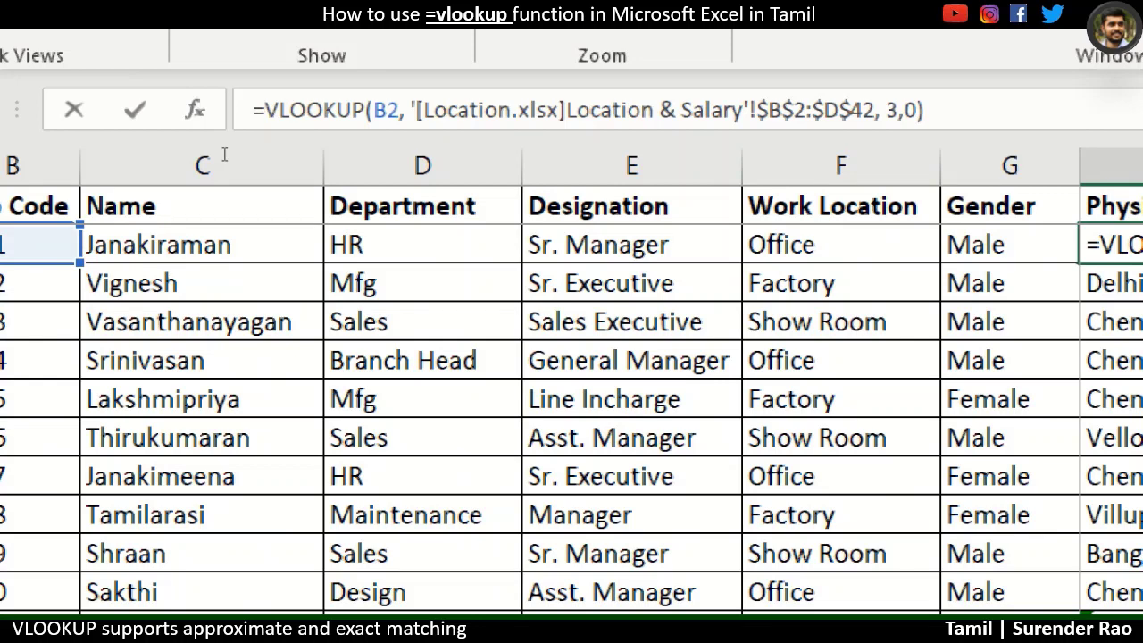
type("iferror")
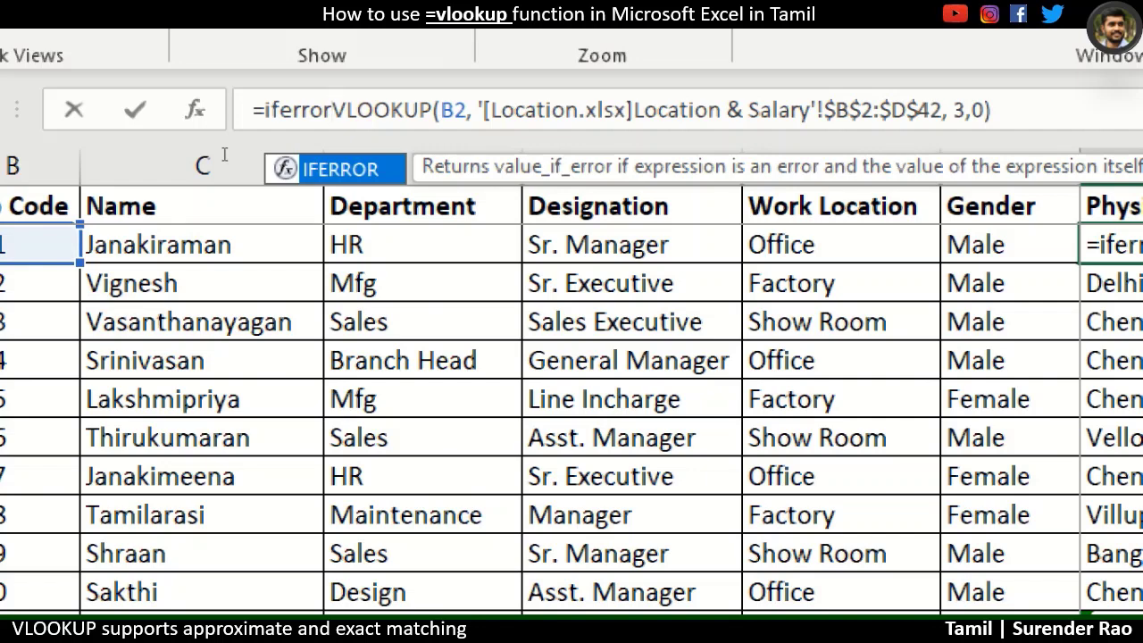
type("(")
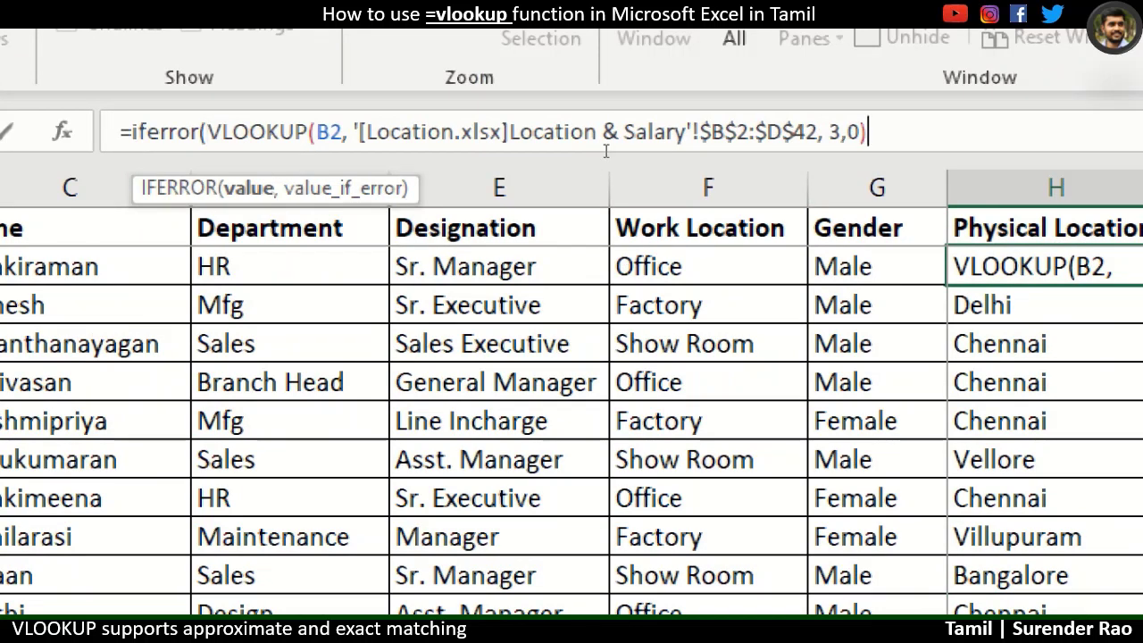
type(", ")
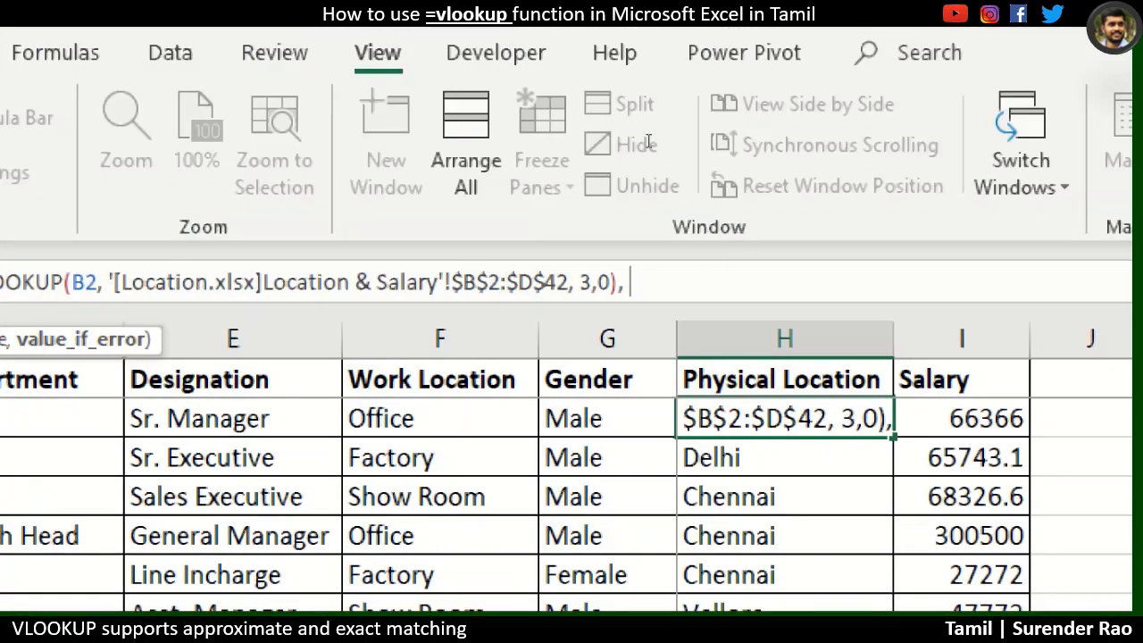
type("\"")
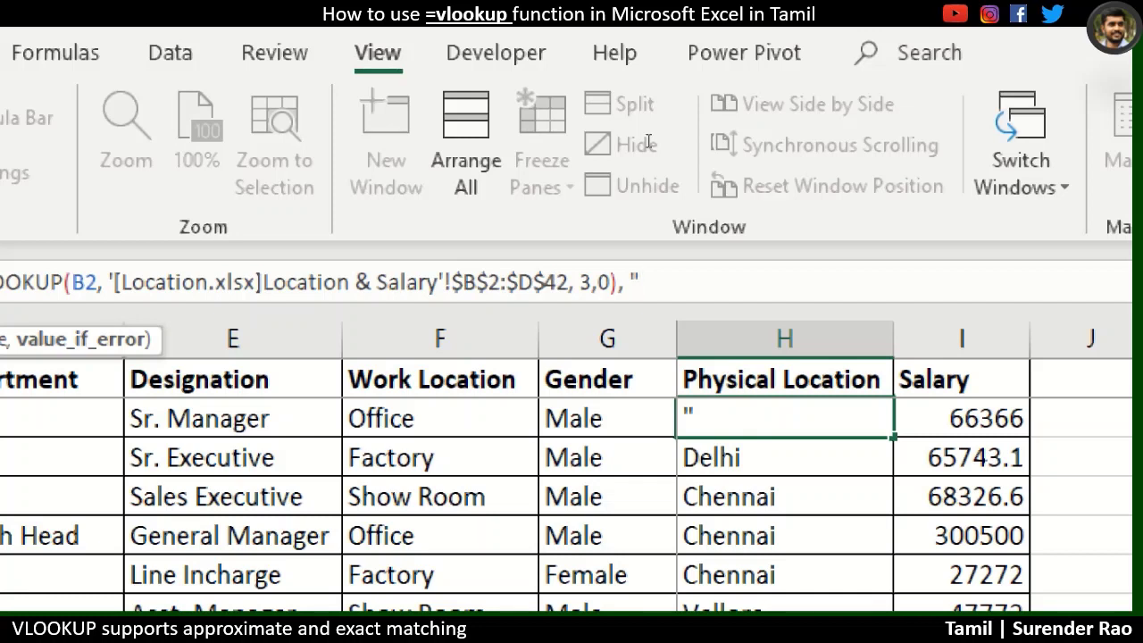
type("Nodata")
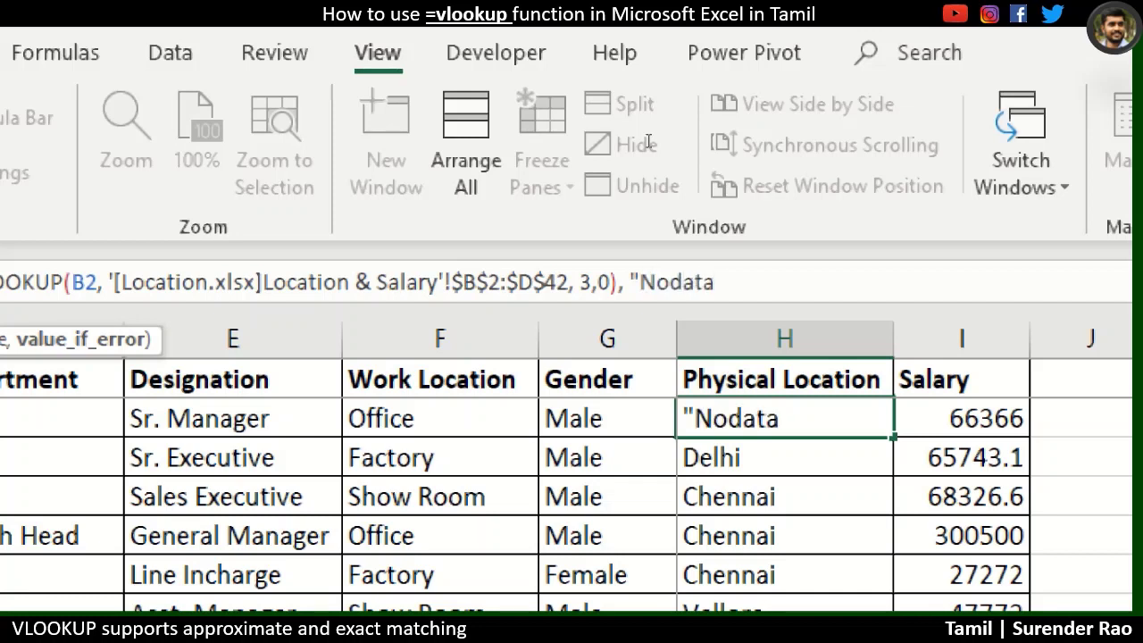
type("\")")
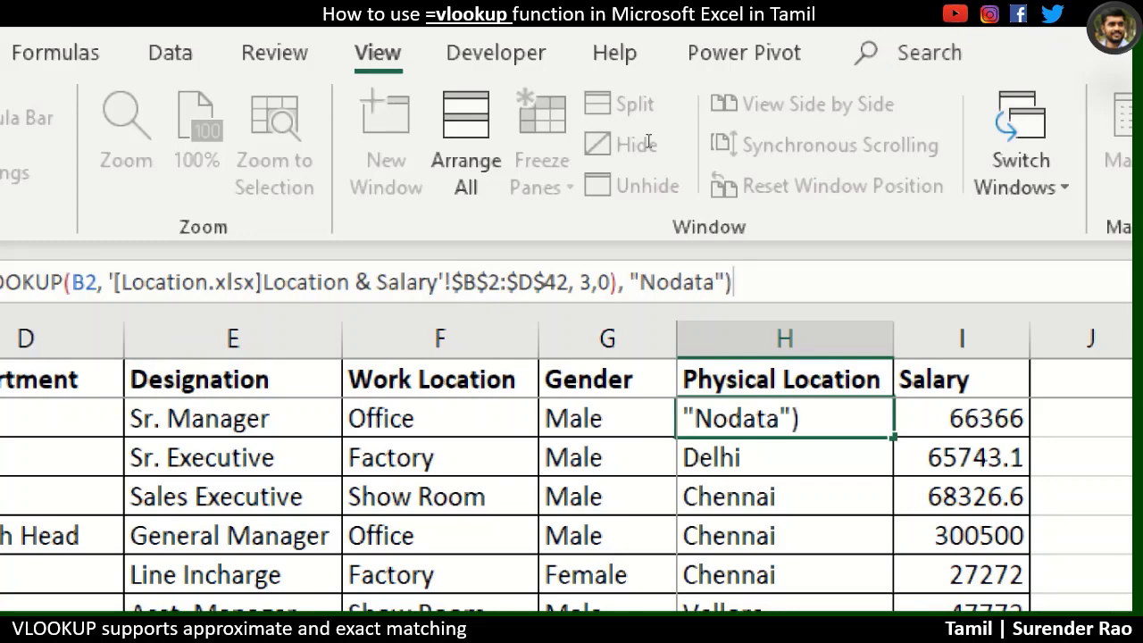
key("Return")
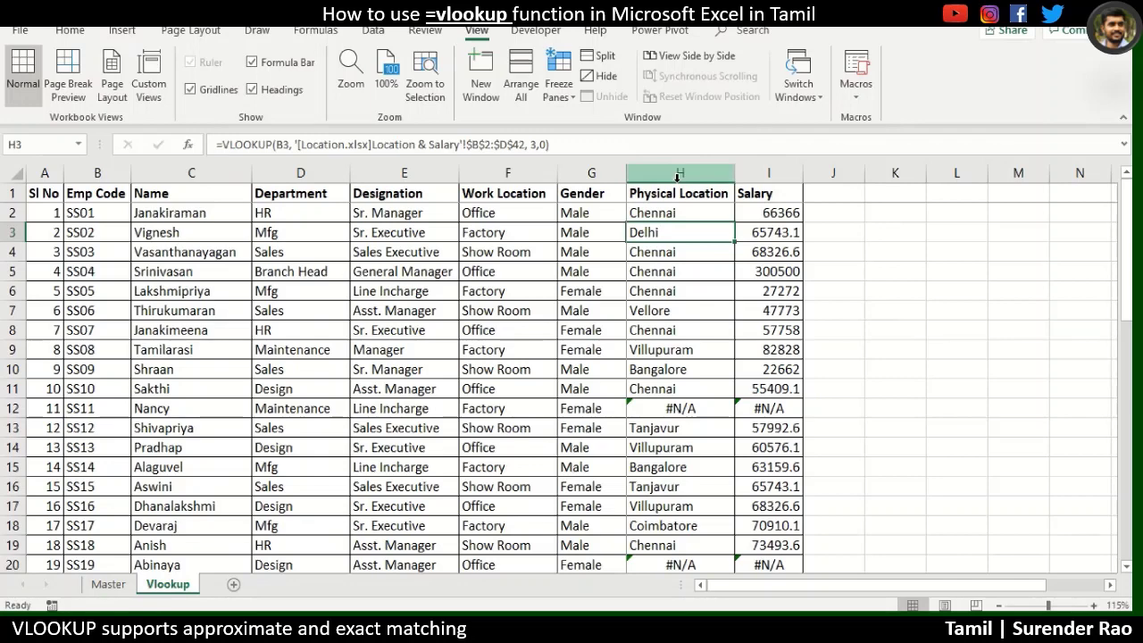
Fill the IFERROR formula down column H and check the Nodata cells H12, H20, H29, H30
left_click(682, 212)
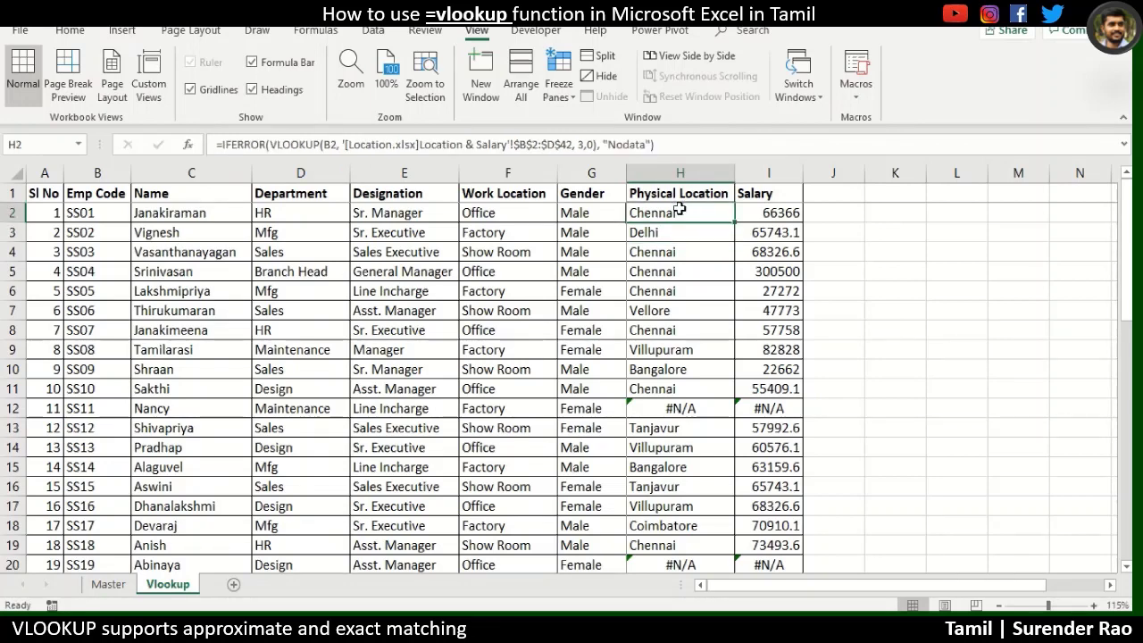
double_click(734, 222)
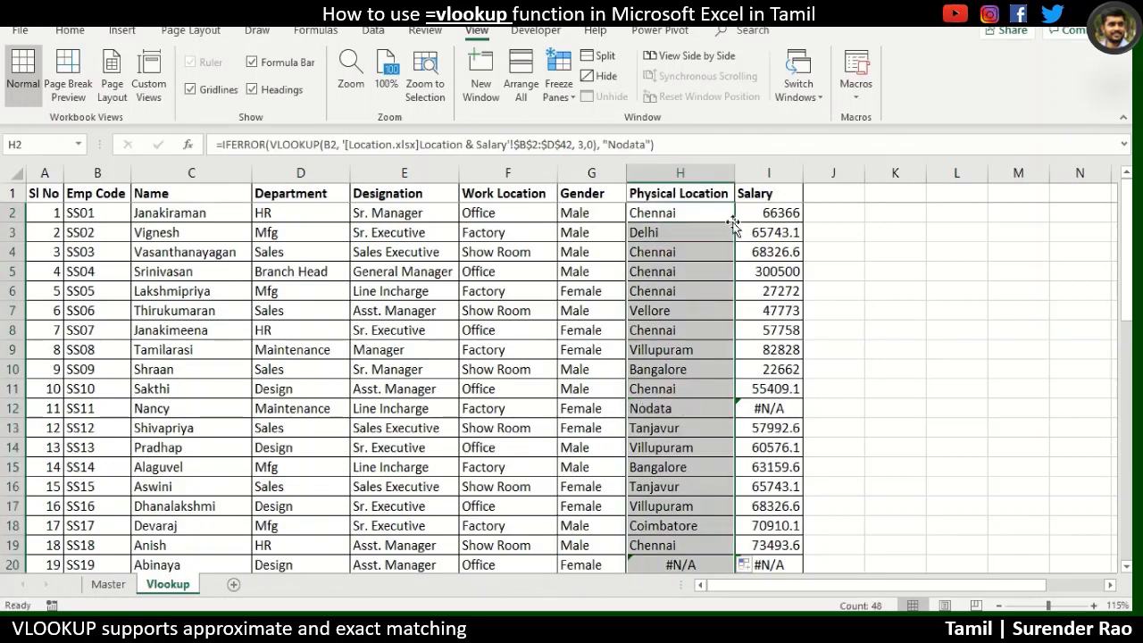
left_click(685, 410)
scroll(684, 410, "down", 3)
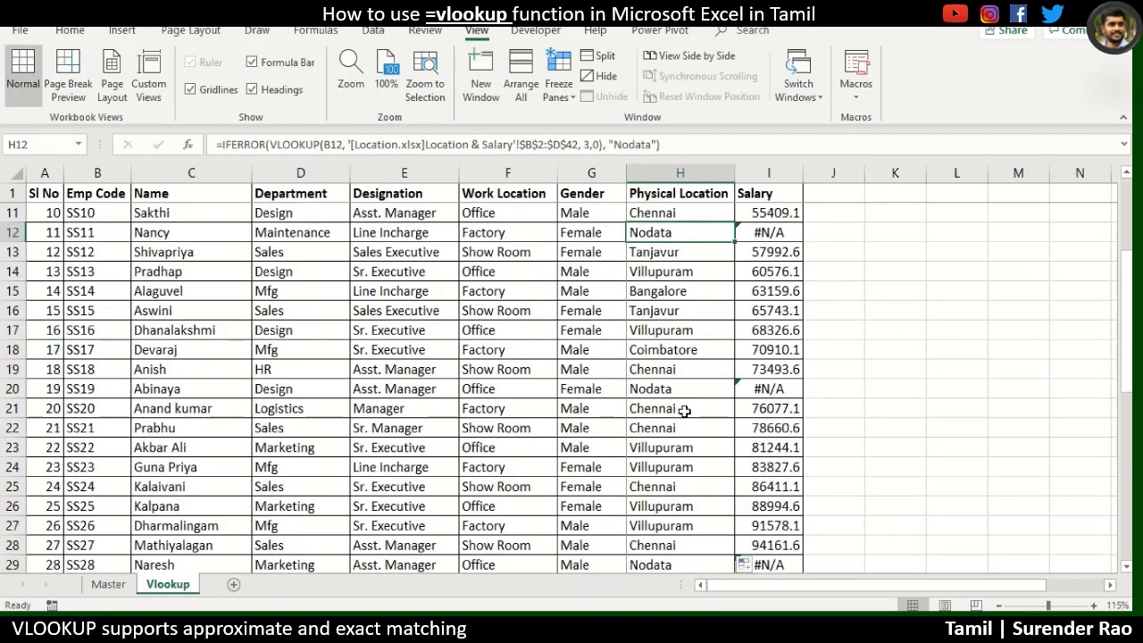
left_click(685, 393, "ctrl")
scroll(685, 394, "down", 2)
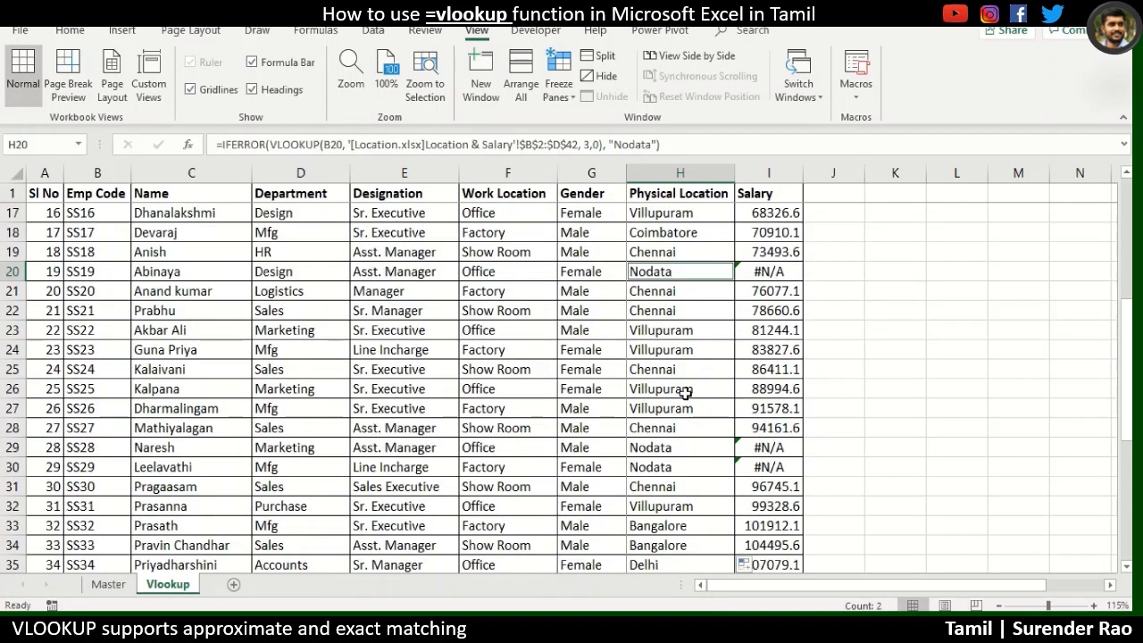
left_click(683, 448, "ctrl")
left_click(683, 467, "ctrl")
scroll(714, 397, "down", 3)
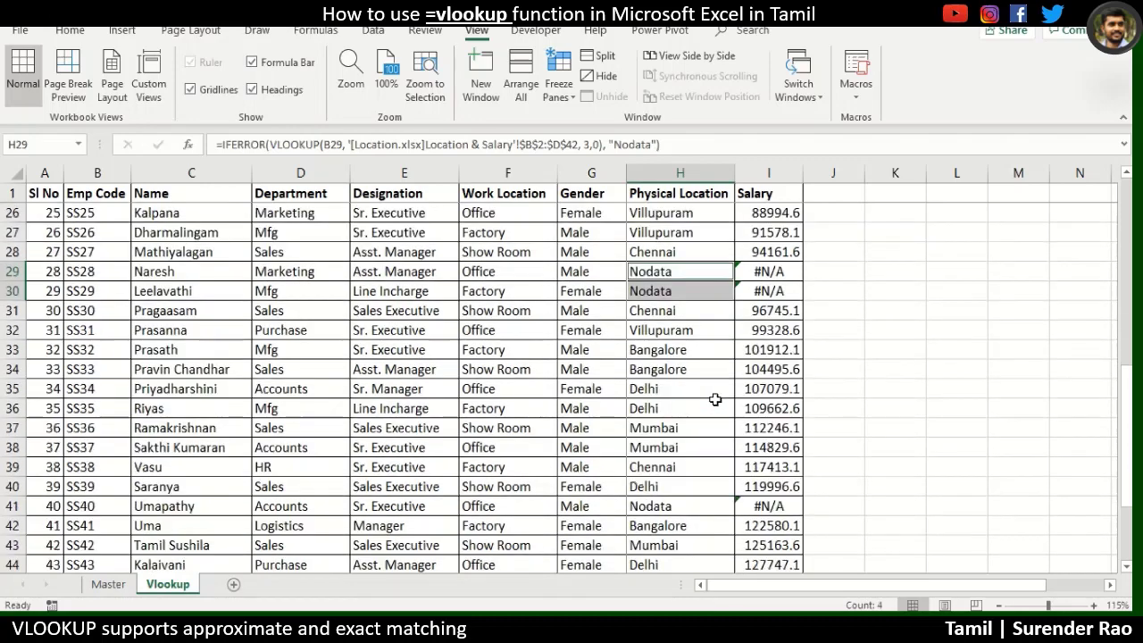
scroll(715, 399, "down", 2)
scroll(715, 400, "up", 10)
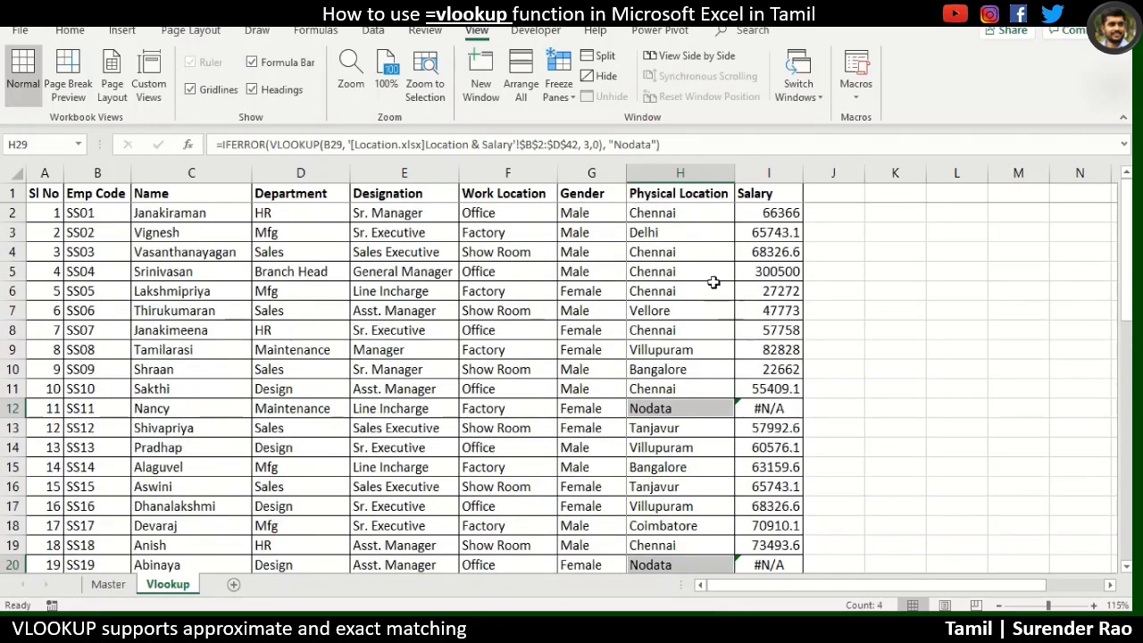
left_click(702, 212)
Wrap I2's salary VLOOKUP in IFERROR returning "NotInLive"
key("Right")
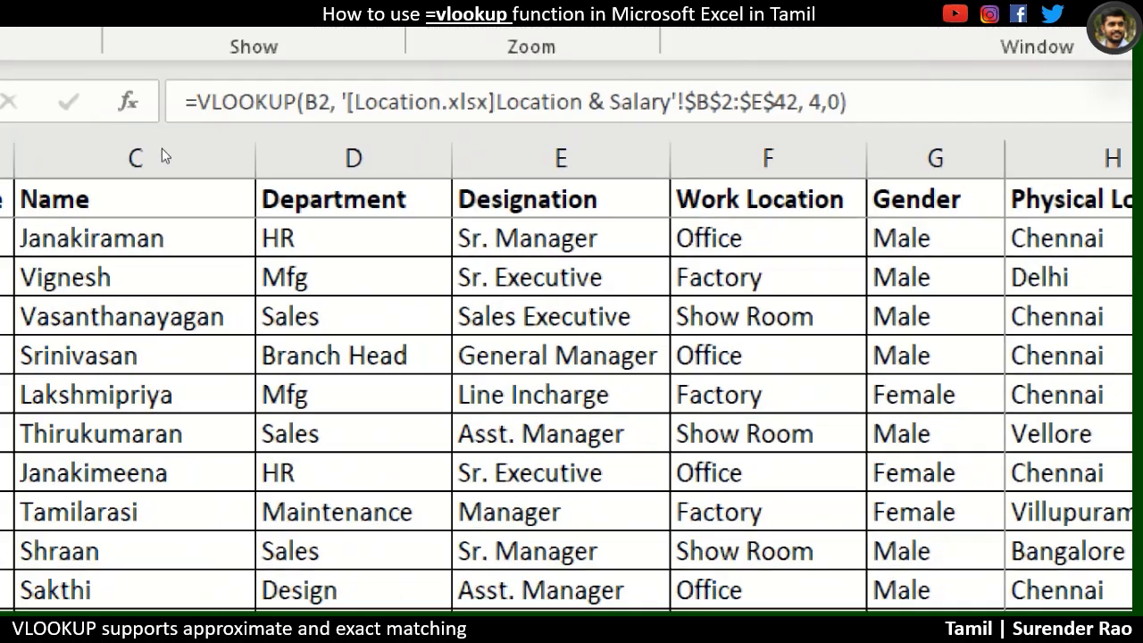
left_click(196, 101)
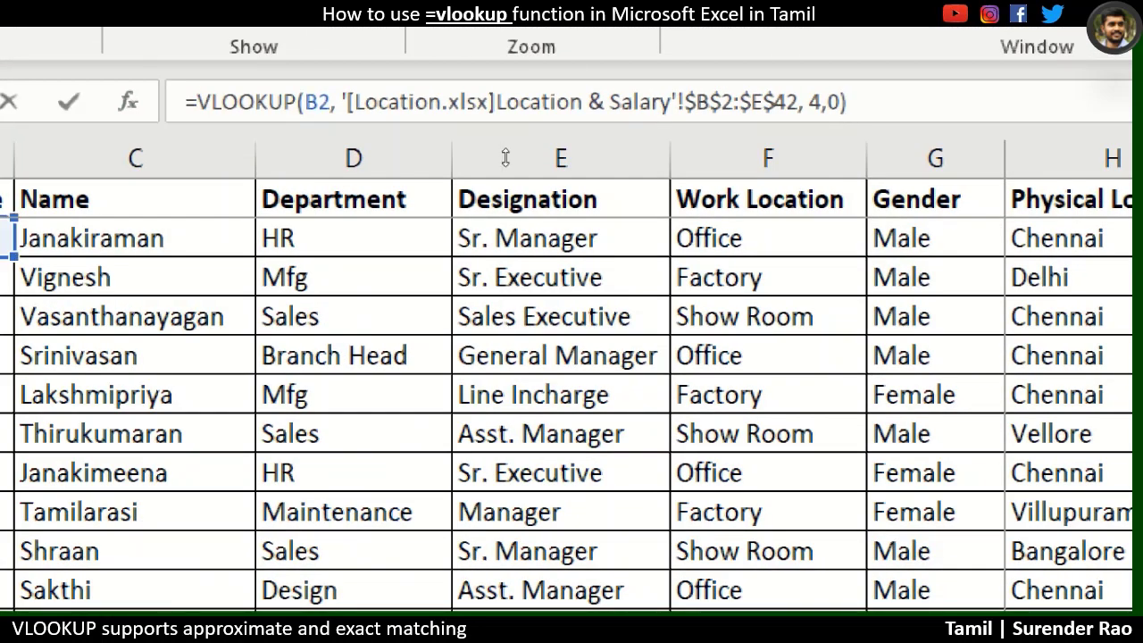
type("iferror")
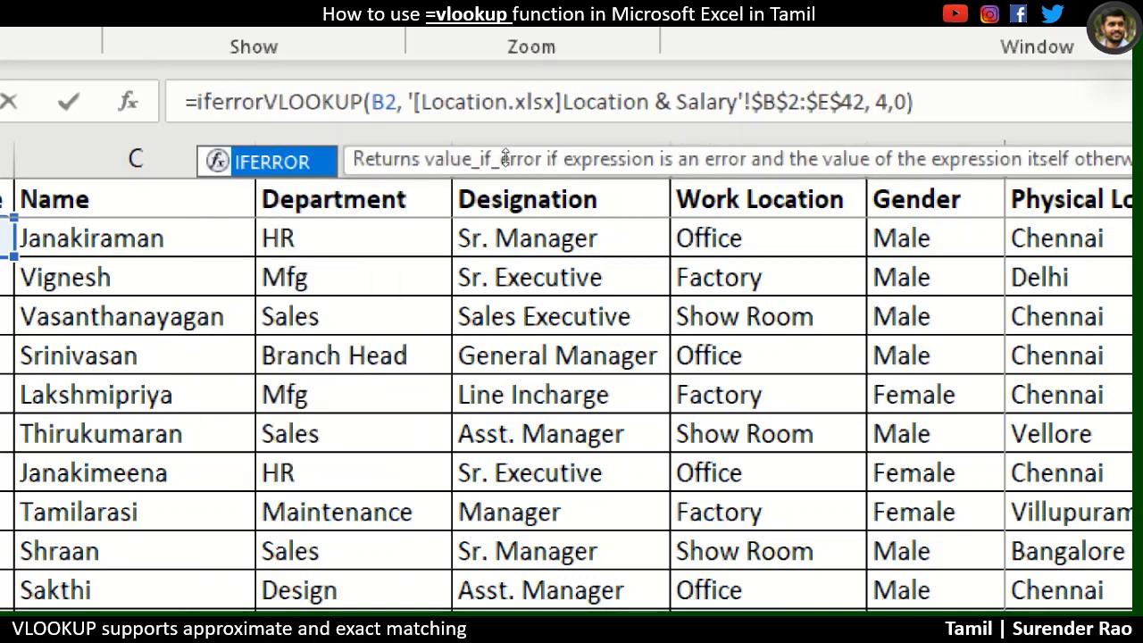
type("(")
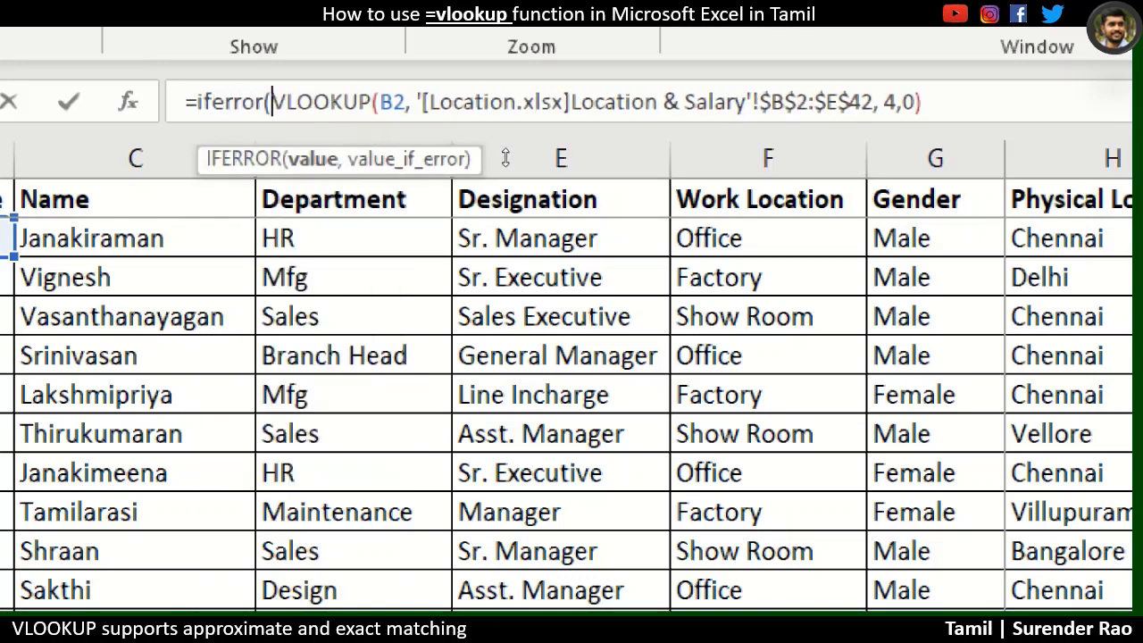
type(", ")
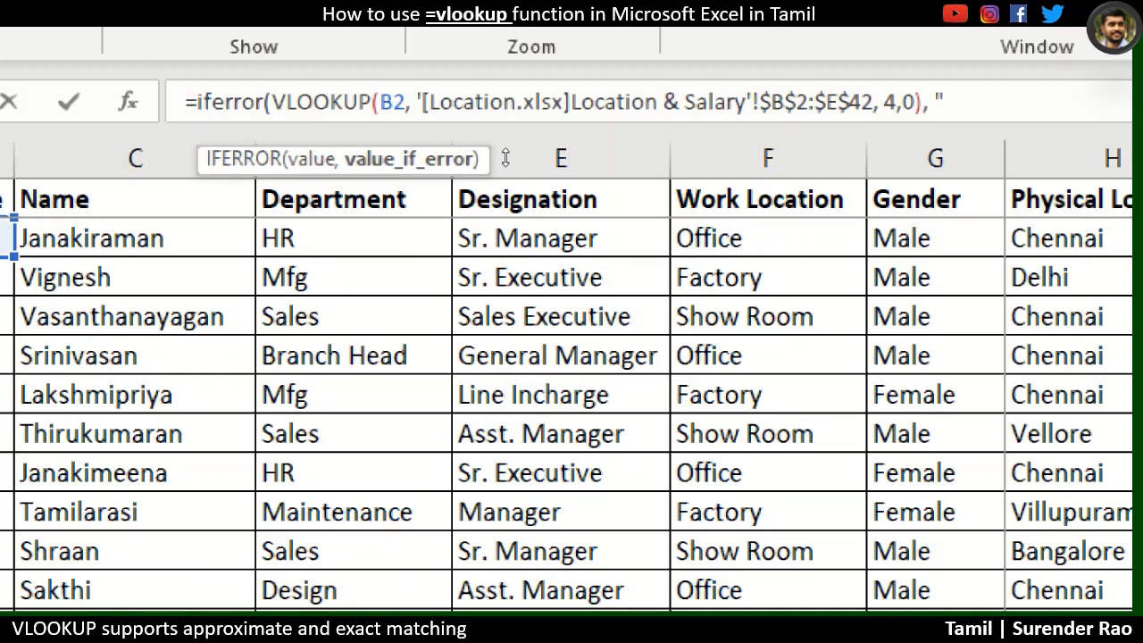
type("\"NotInL")
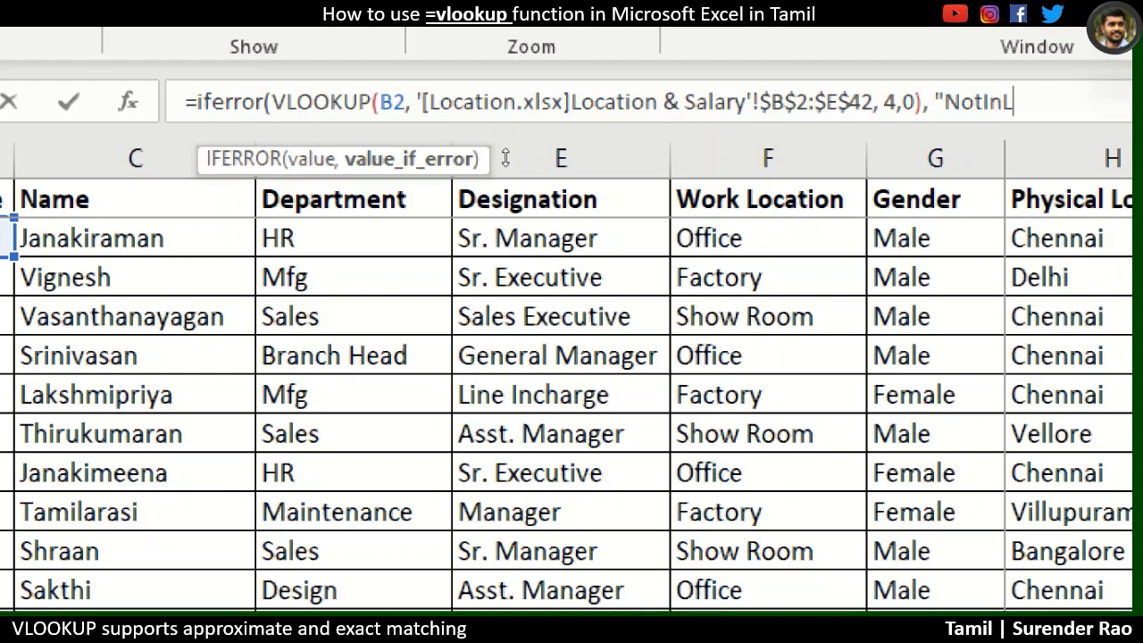
type("ive\")")
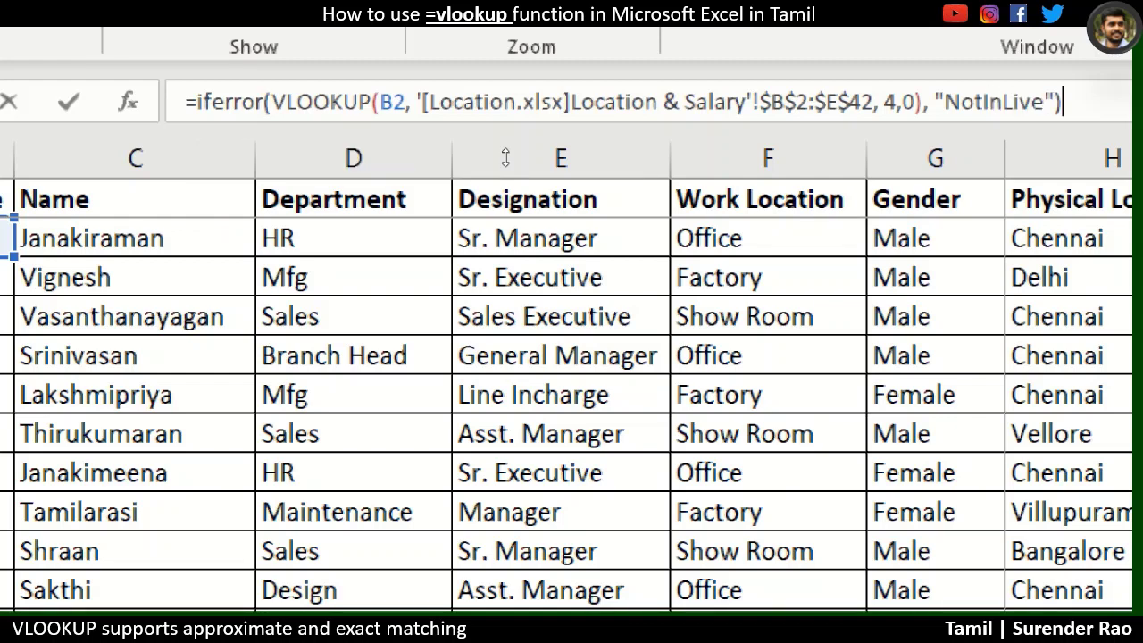
key("Return")
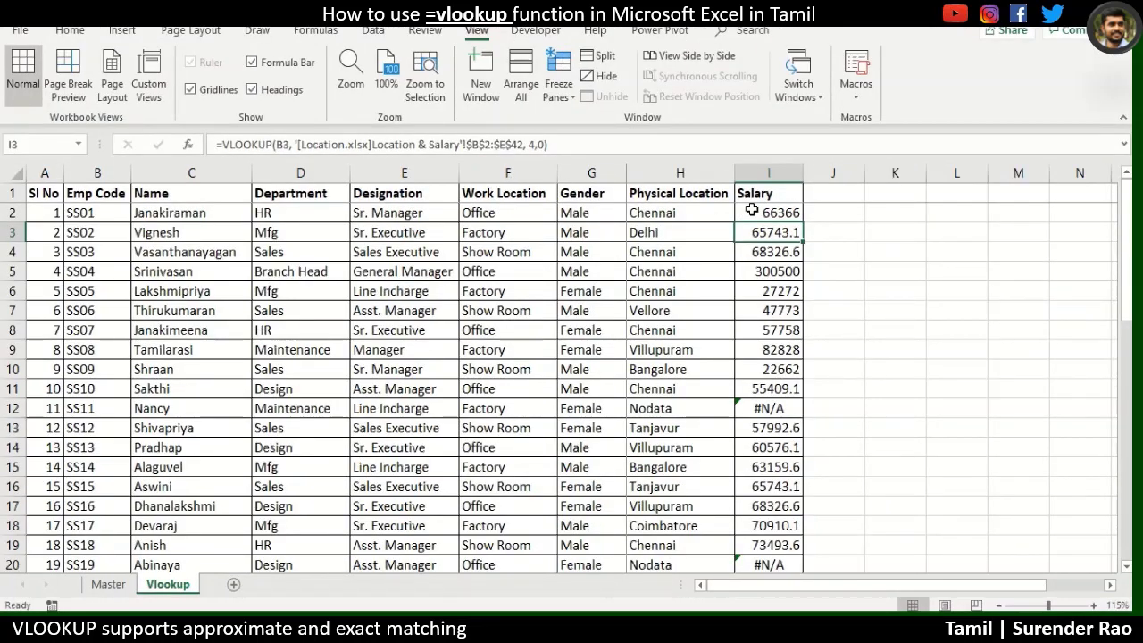
Fill the IFERROR salary formula down column I and check the NotInLive result in I12
left_click(803, 211)
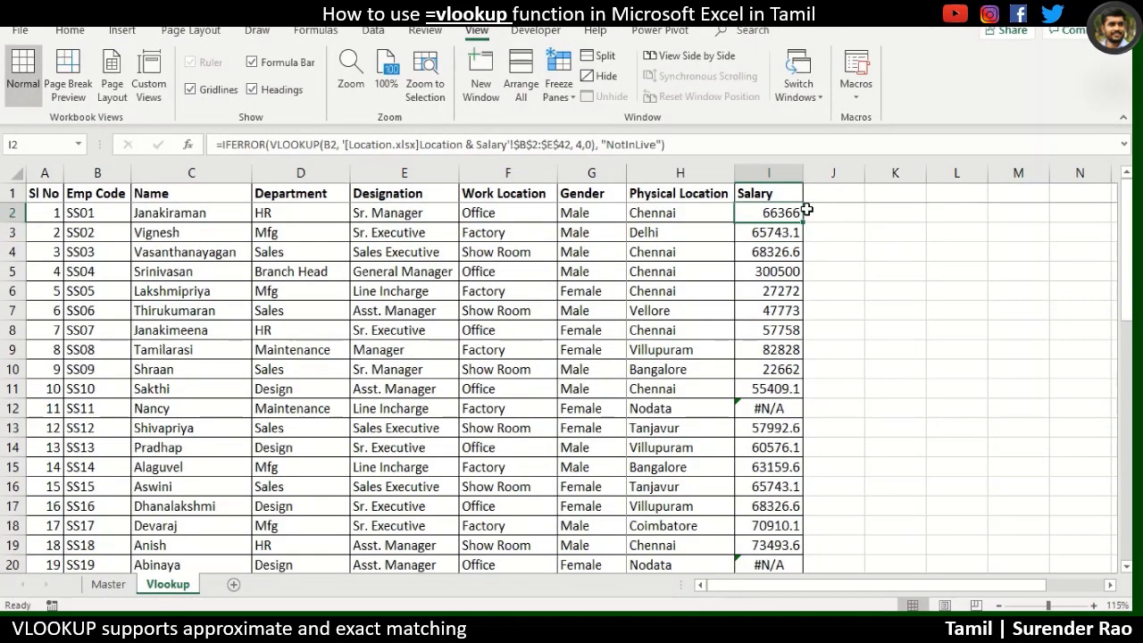
double_click(802, 221)
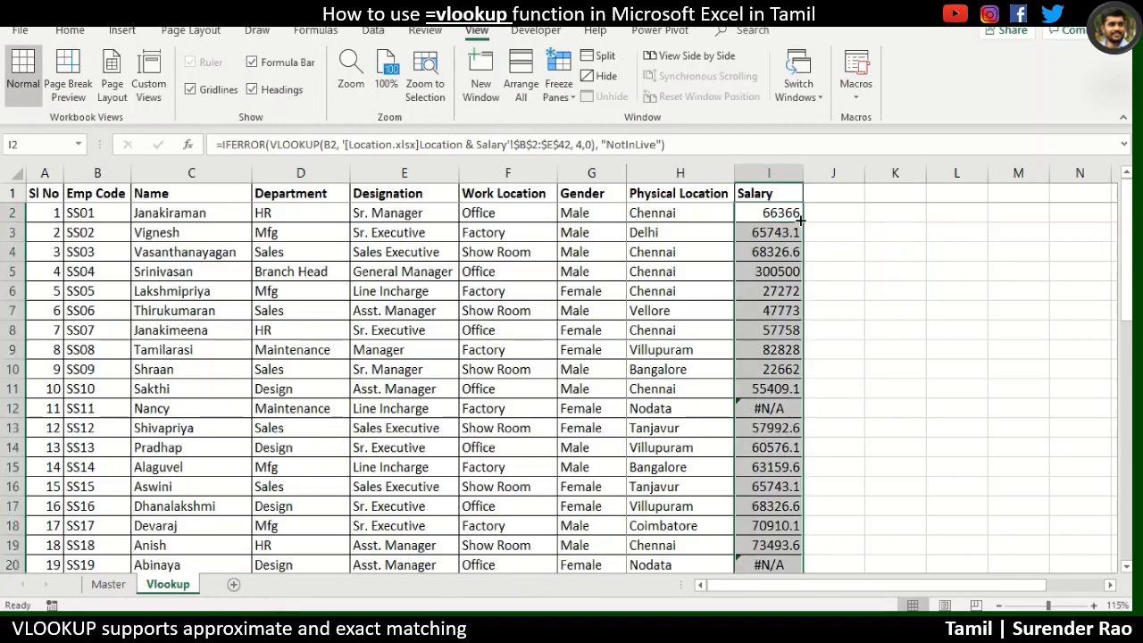
scroll(768, 221, "down", 3)
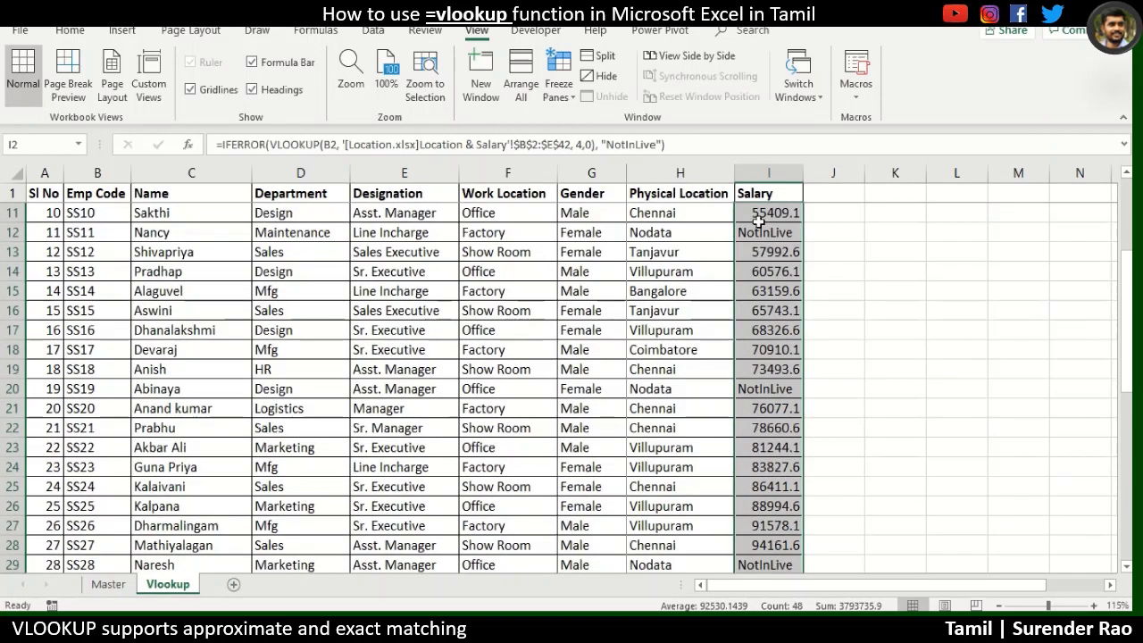
left_click(722, 231)
left_click(759, 233)
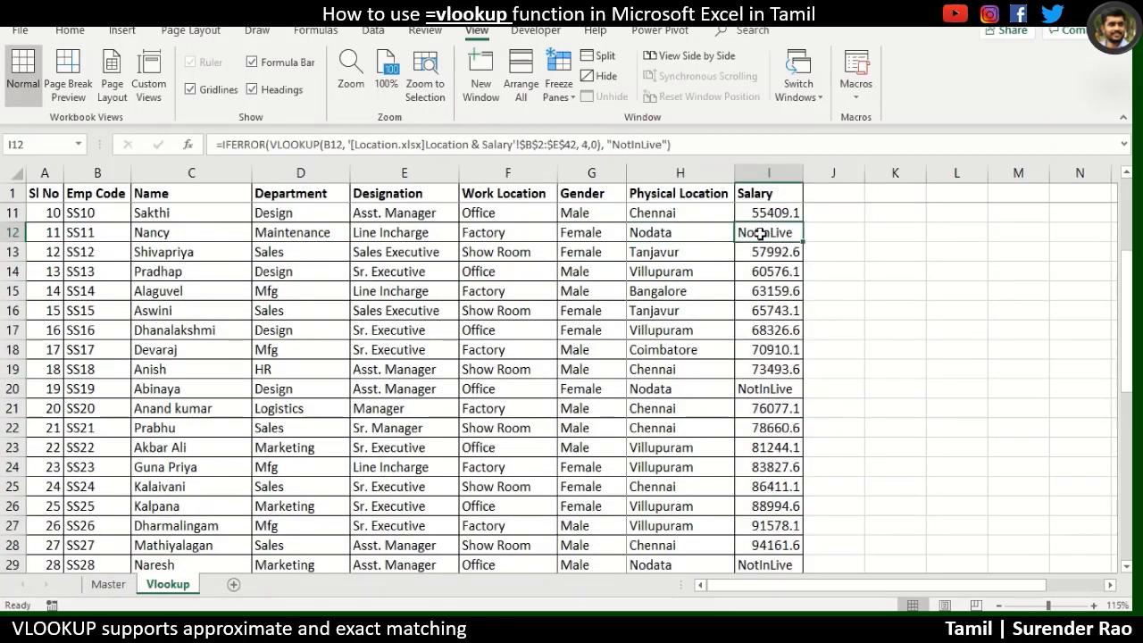
scroll(800, 362, "down", 4)
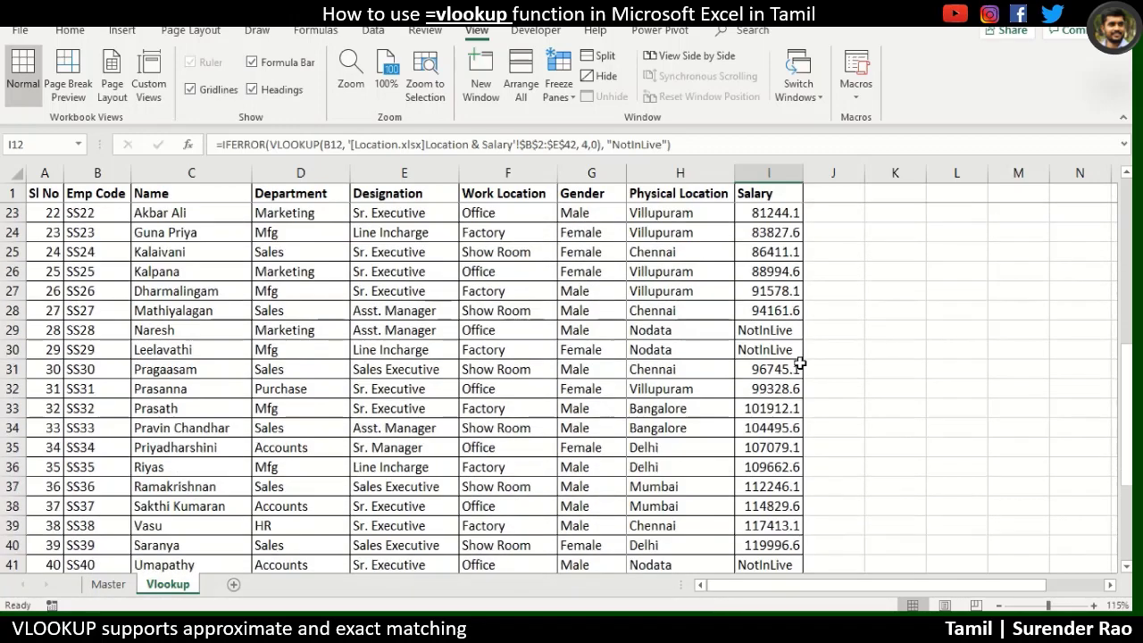
scroll(768, 359, "down", 2)
scroll(735, 368, "up", 9)
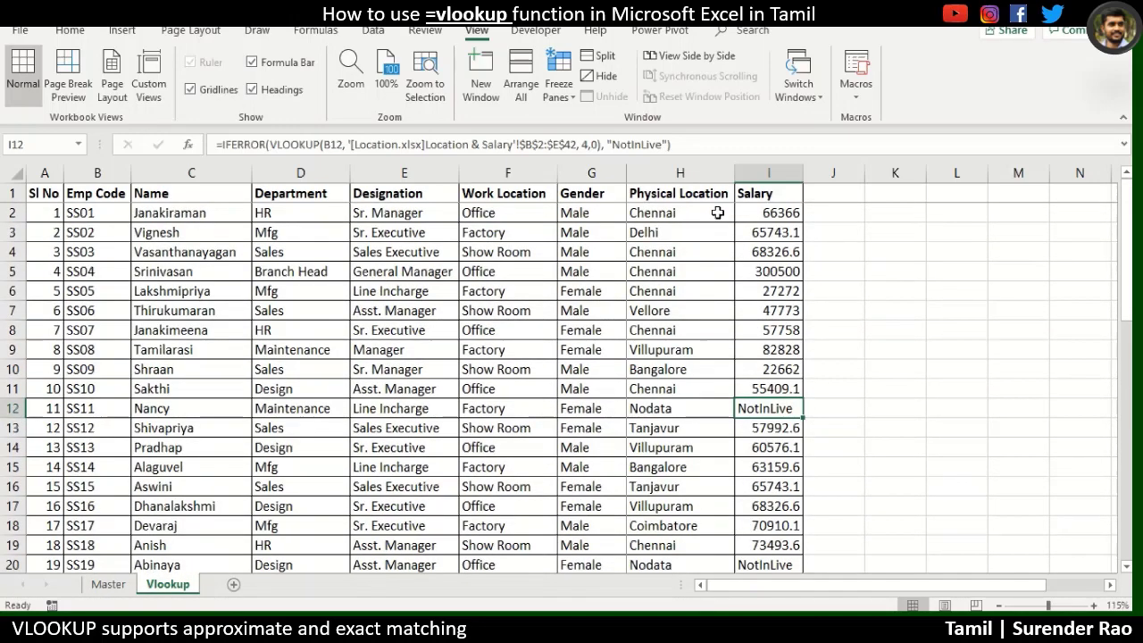
left_click(717, 212)
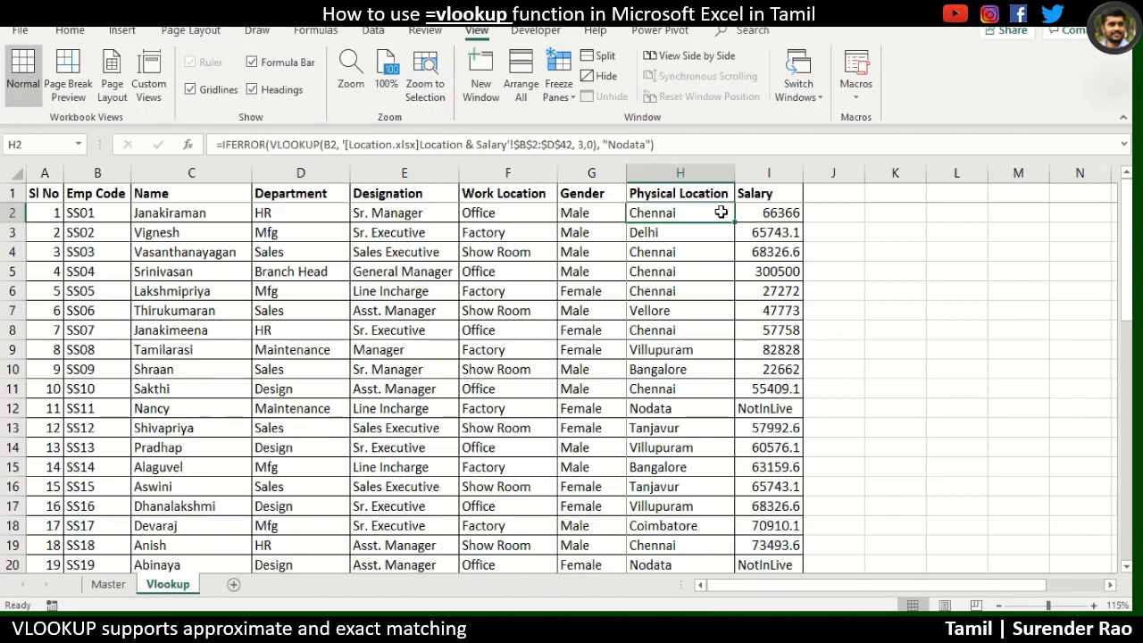
Inspect H2's formula, then select the results block H2:I49
mouse_move(721, 213)
left_mouse_down()
mouse_move(755, 214)
mouse_move(751, 311)
left_mouse_up()
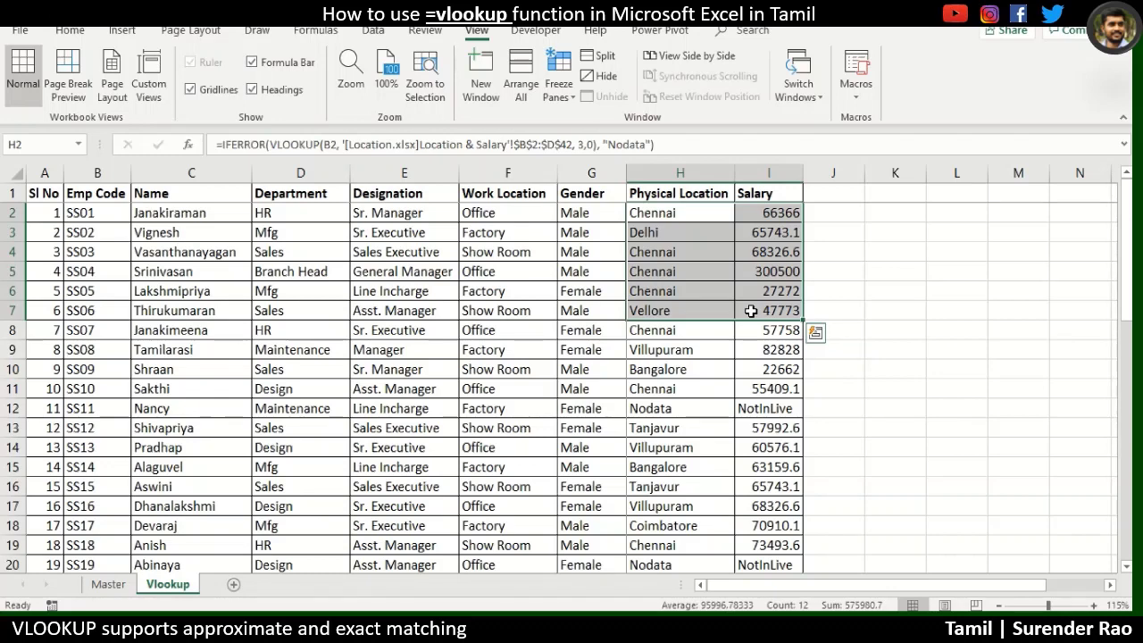
left_click(705, 211)
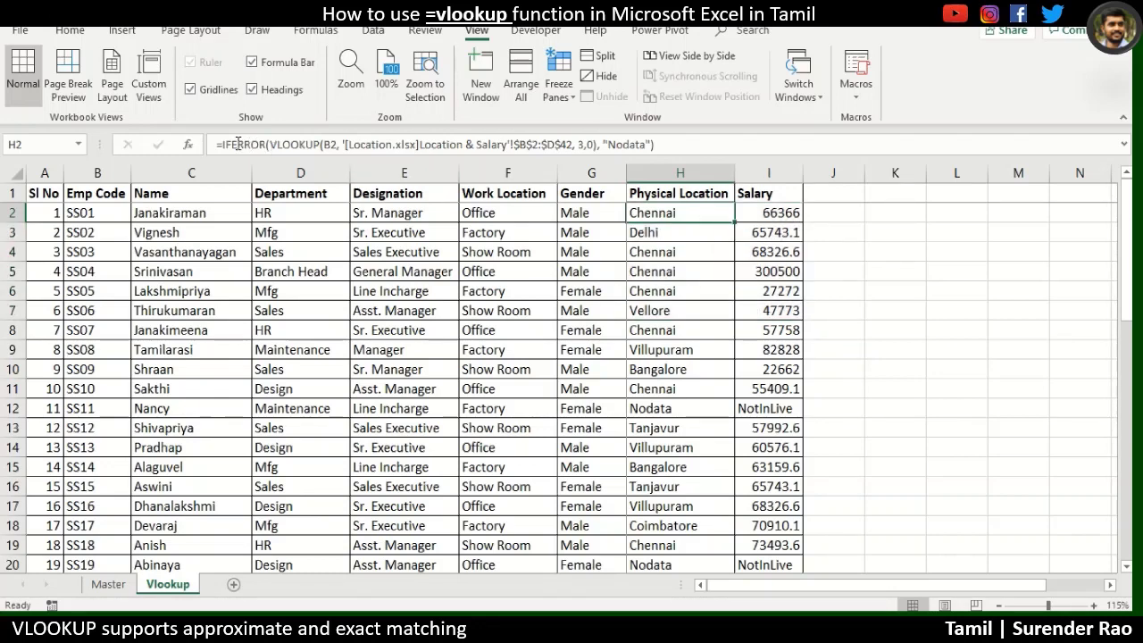
double_click(271, 144)
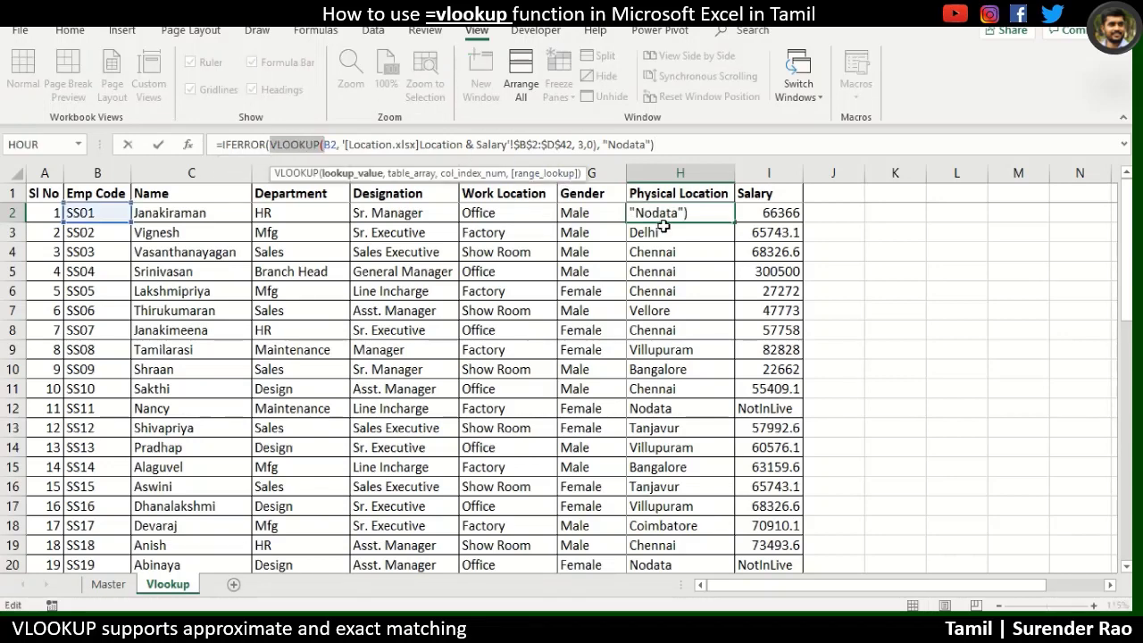
key("Escape")
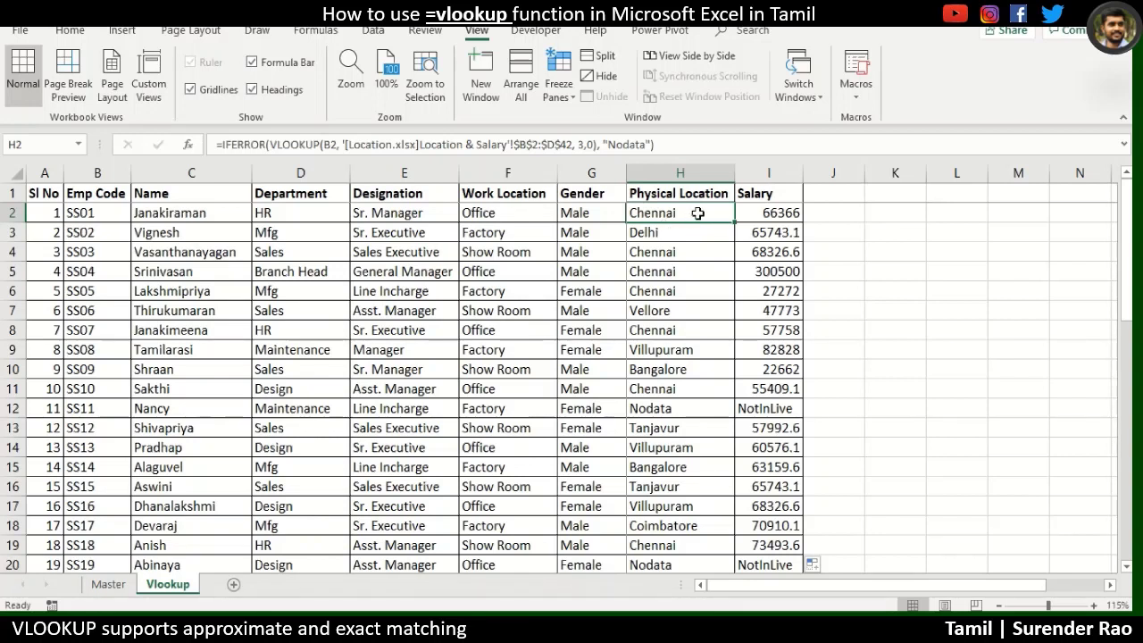
key("shift+Right")
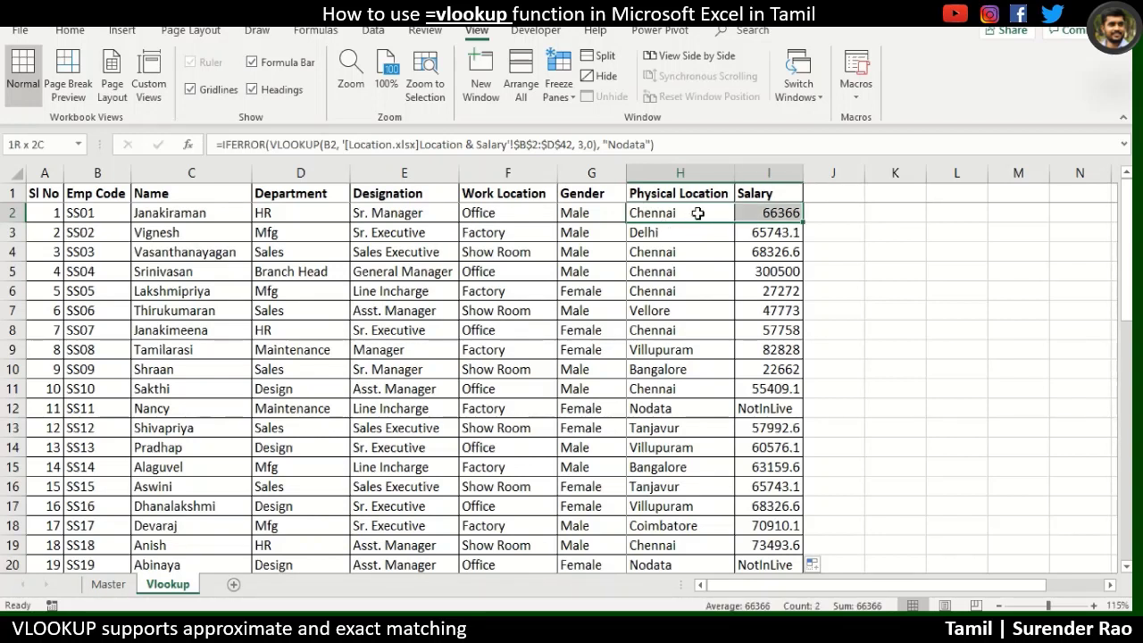
key("ctrl+shift+Down")
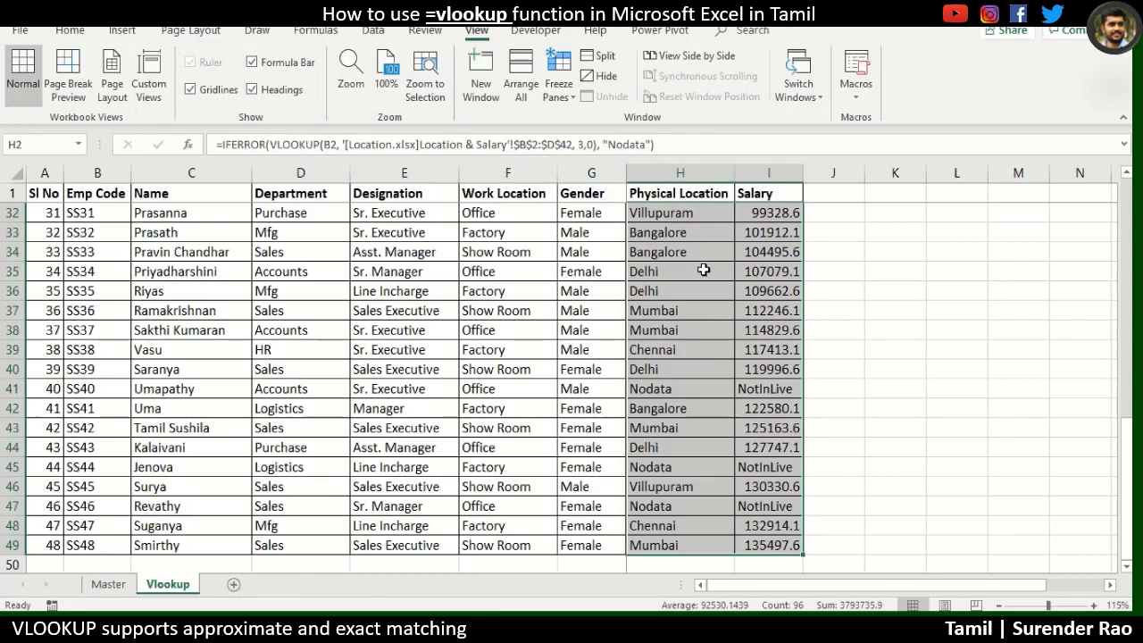
Copy H2:I49 and paste it back as values, confirming H2 now holds plain Chennai
key("ctrl+c")
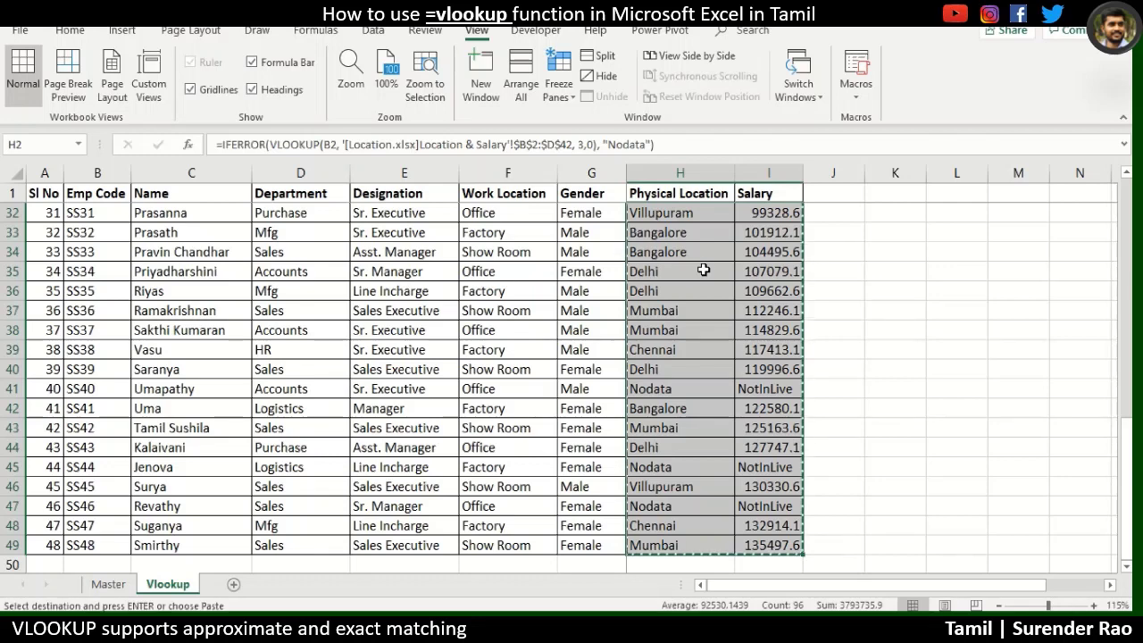
right_click(701, 282)
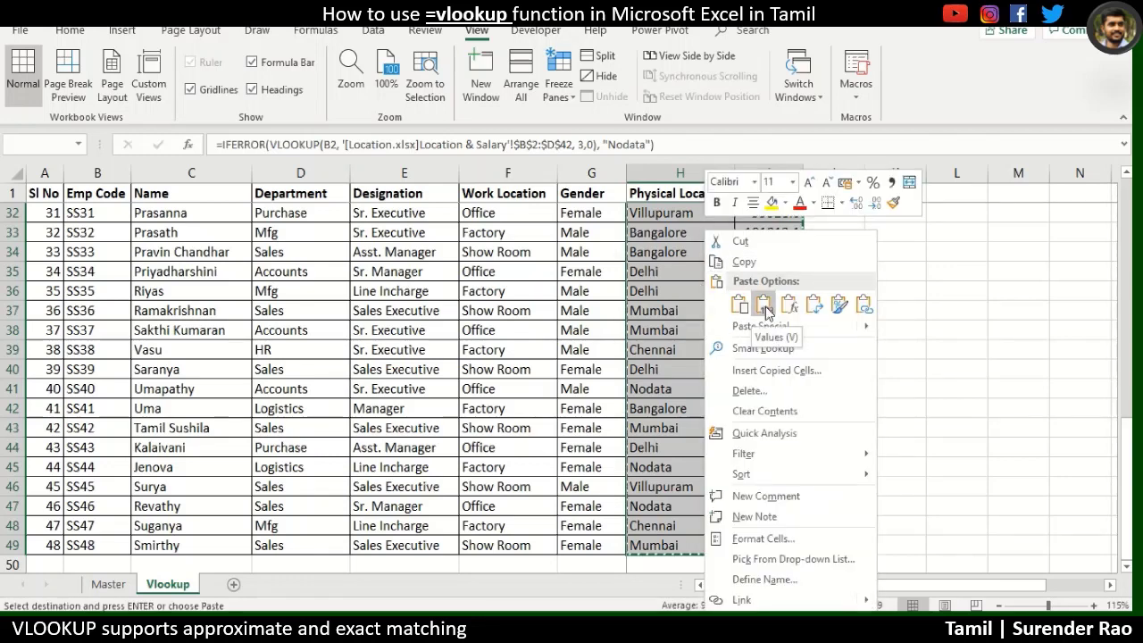
left_click(765, 308)
scroll(706, 268, "up", 10)
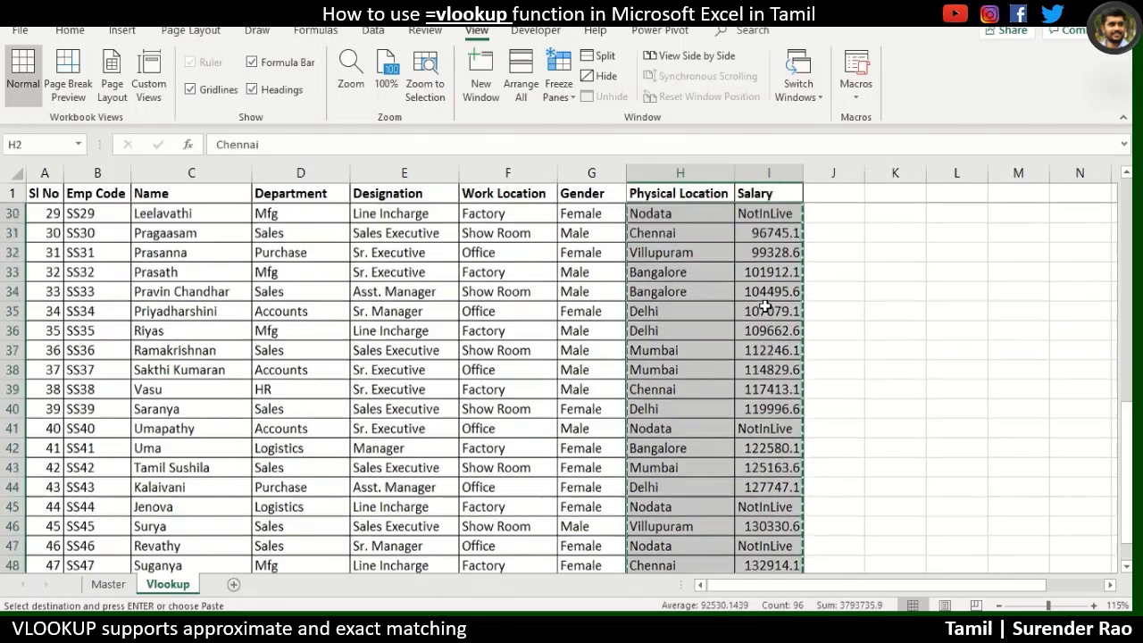
left_click(696, 218)
left_click(325, 146)
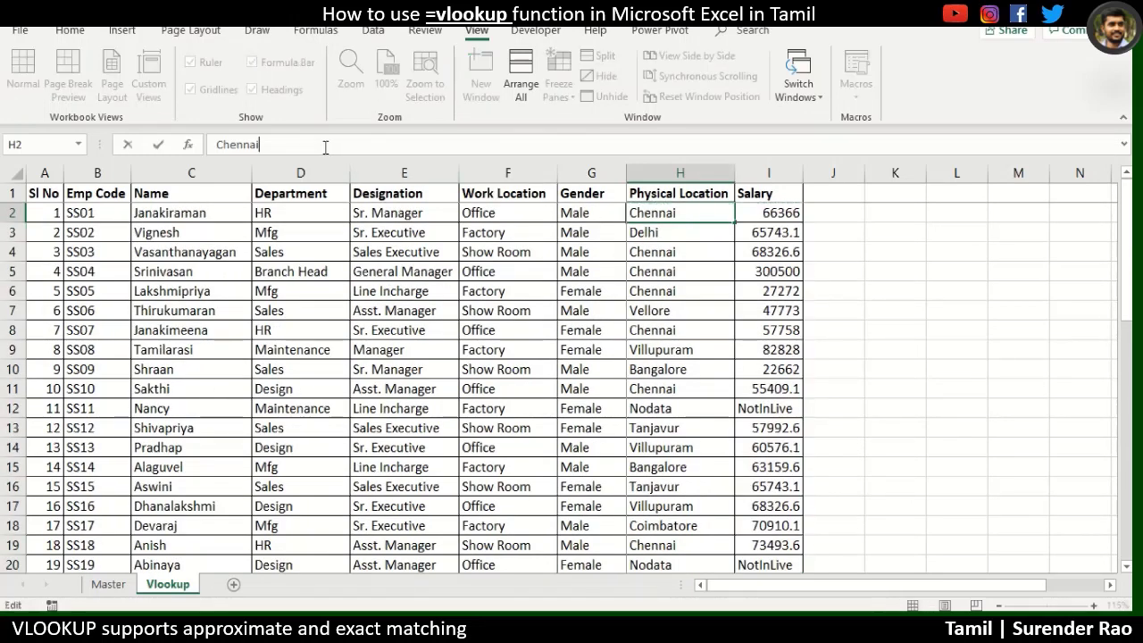
left_click(658, 252)
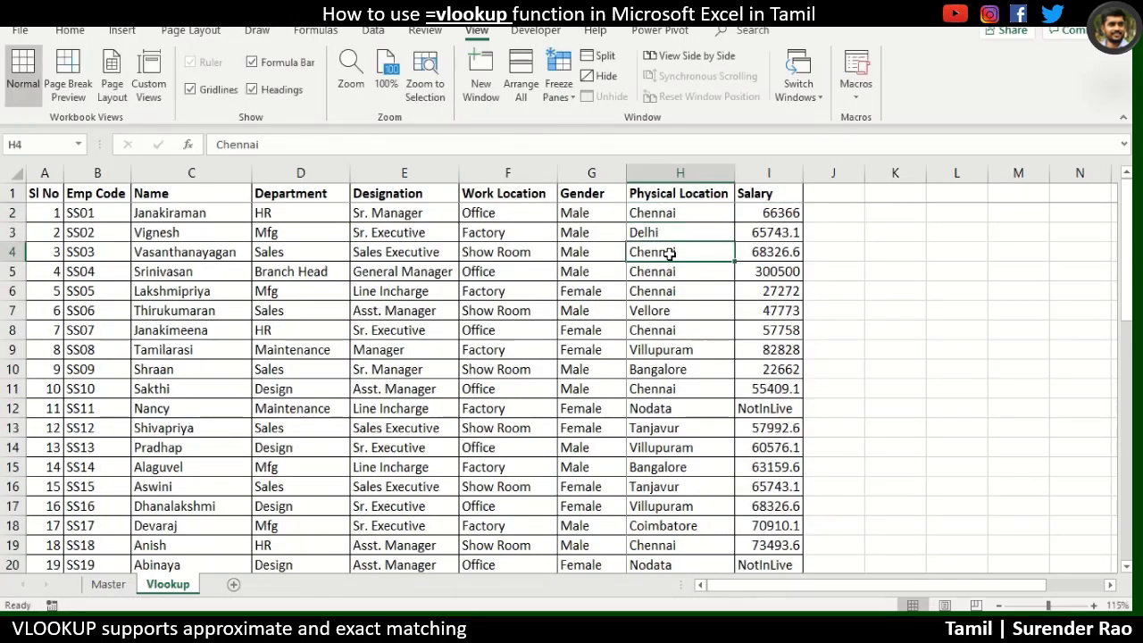